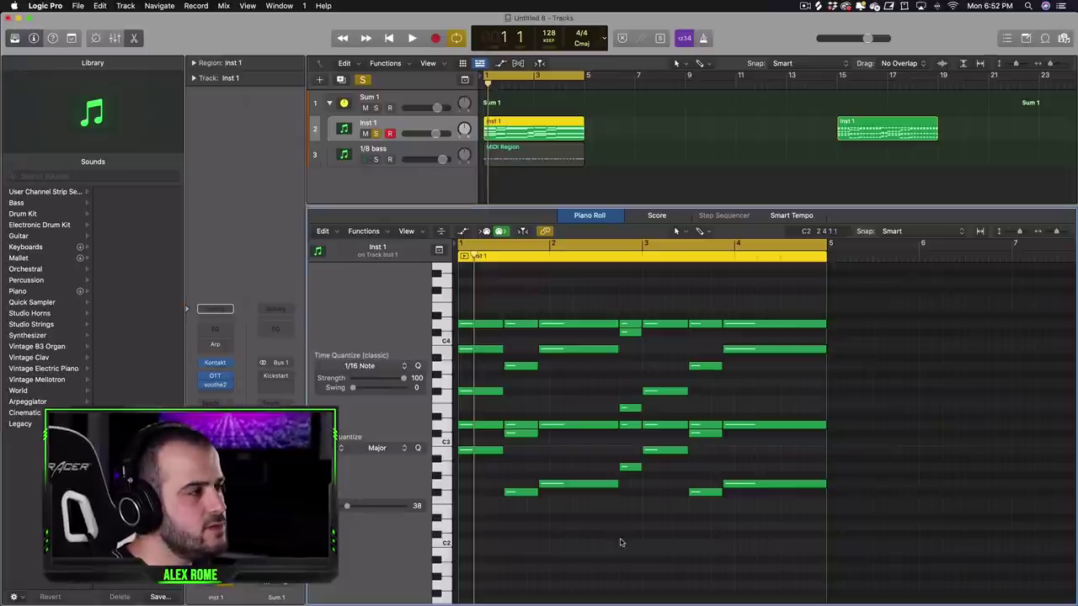
Step: Play the chord loop, then chop the first chord into four repeated eighth-note stabs
{"action": "key", "text": "space"}
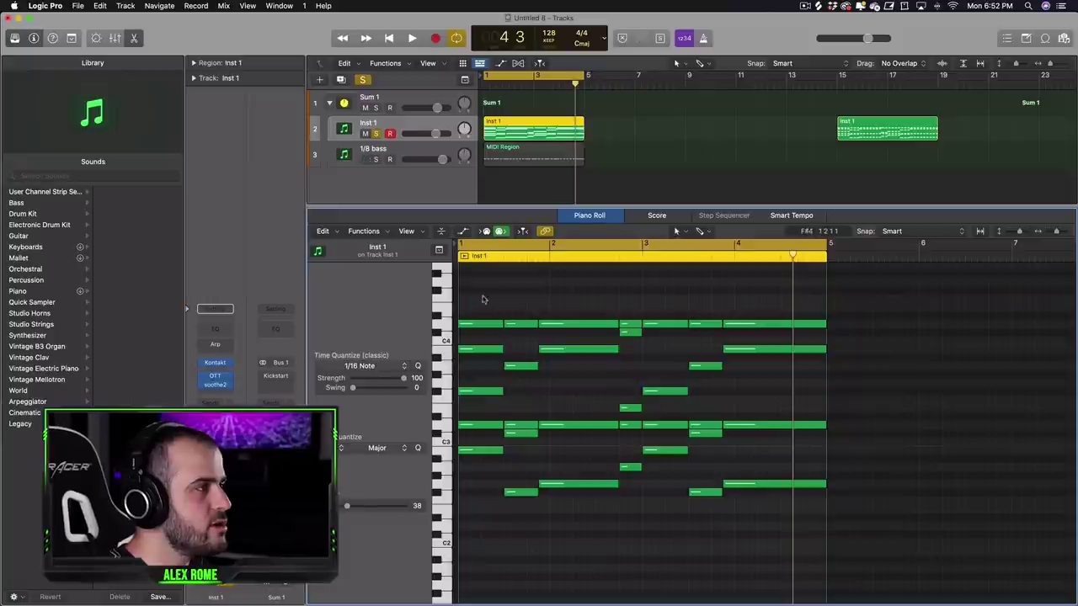
{"action": "left_click_drag", "start_coordinate": [483, 297], "coordinate": [497, 455]}
{"action": "key", "text": "super+r"}
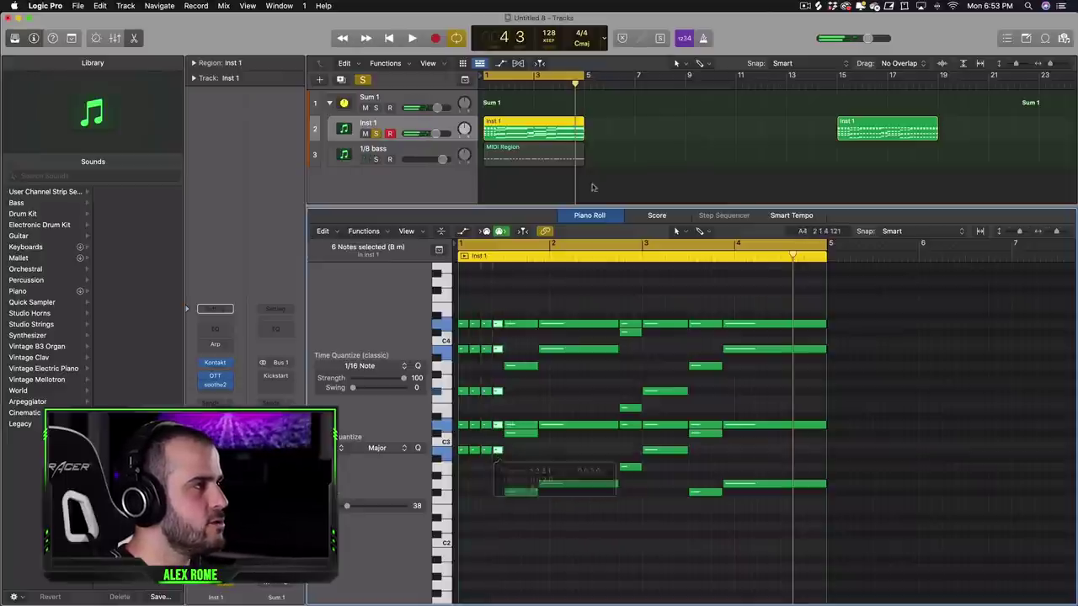
Step: Chop the second chord into three eighth-note stabs and repeat the third chord as eighth-note stabs into bar 2
{"action": "left_click_drag", "start_coordinate": [548, 247], "coordinate": [446, 248]}
{"action": "left_click_drag", "start_coordinate": [519, 307], "coordinate": [548, 326]}
{"action": "key", "text": "super+r"}
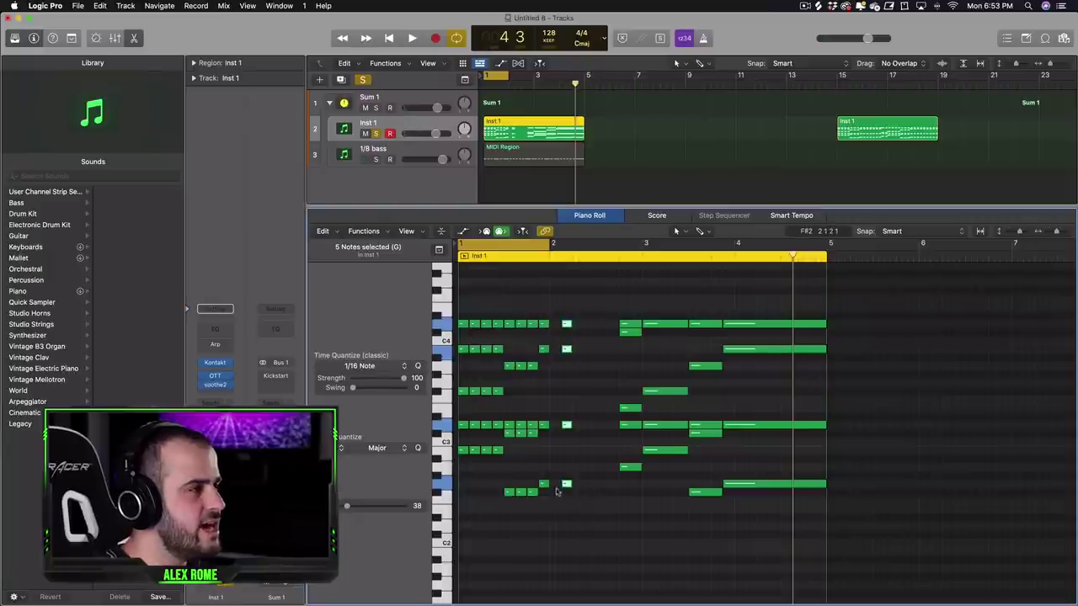
{"action": "left_click_drag", "start_coordinate": [565, 486], "coordinate": [555, 489]}
{"action": "key", "text": "super+r"}
{"action": "key", "text": "super+r"}
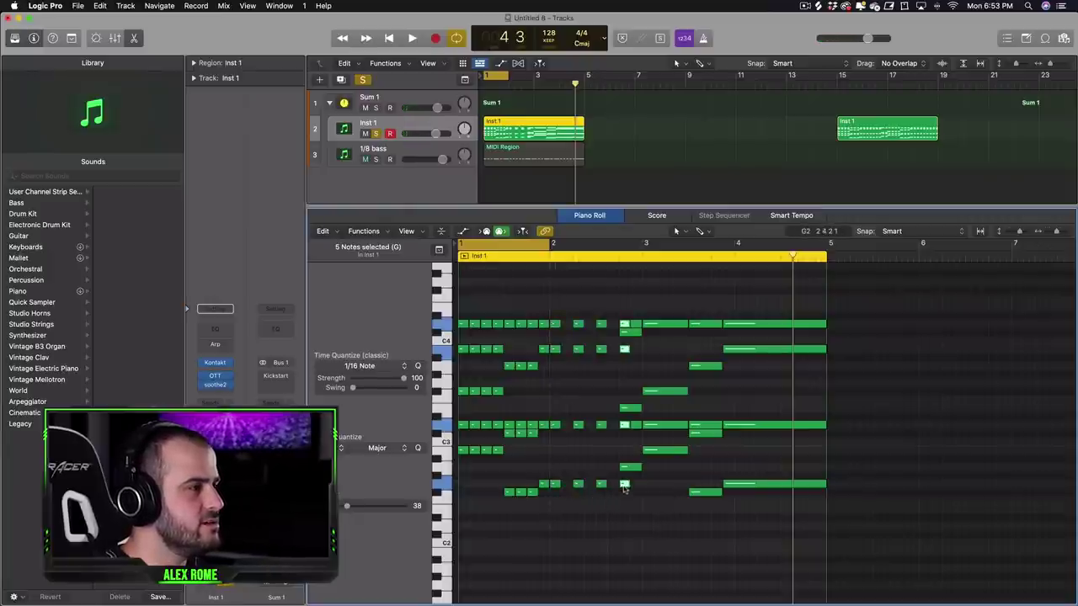
Step: Fill the rest of bars 2 to 4 with back-to-back eighth-note stabs, following each chord change
{"action": "scroll", "coordinate": [624, 489], "scroll_direction": "up", "scroll_amount": 2}
{"action": "left_click_drag", "start_coordinate": [721, 522], "coordinate": [699, 523]}
{"action": "key", "text": "super+r"}
{"action": "key", "text": "super+r"}
{"action": "left_click_drag", "start_coordinate": [803, 561], "coordinate": [789, 343]}
{"action": "key", "text": "super+r"}
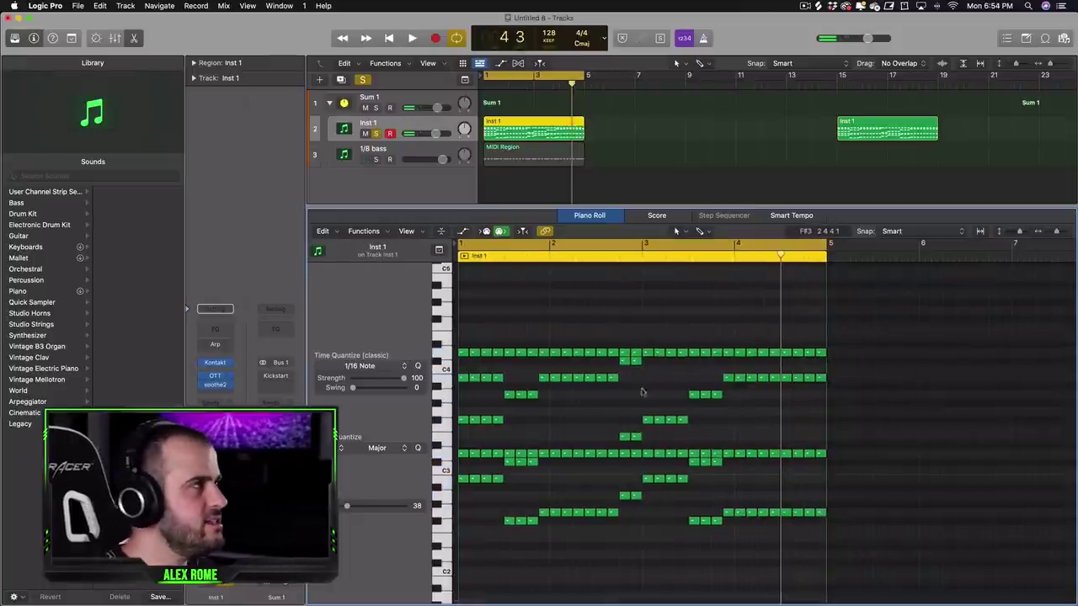
Step: Play the eighth-note chord stabs together with the soloed 1/8 bass track
{"action": "left_click", "coordinate": [401, 99]}
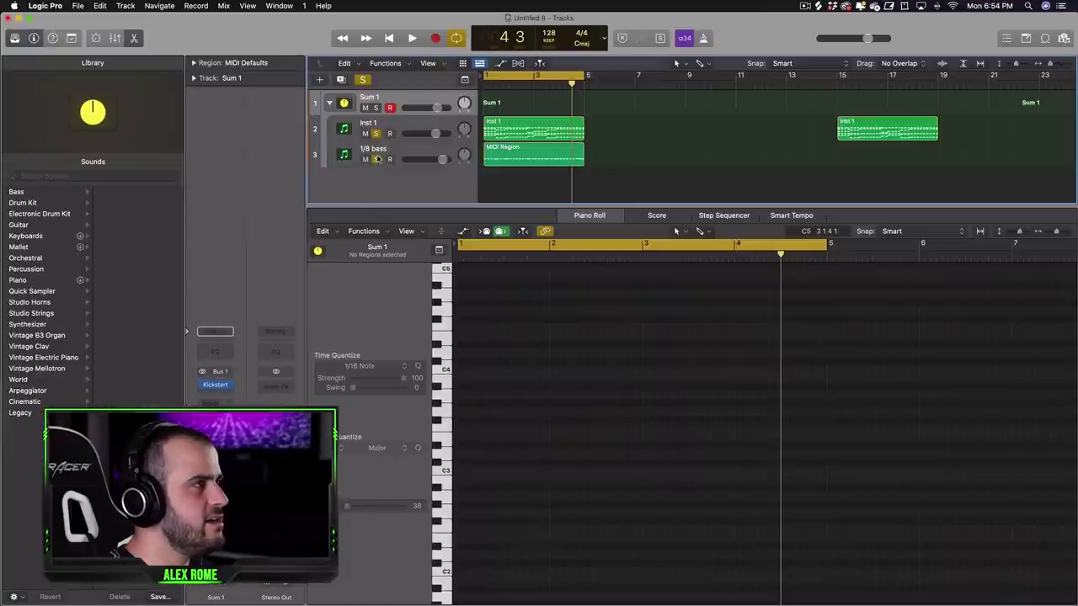
{"action": "left_click_drag", "start_coordinate": [618, 152], "coordinate": [568, 159]}
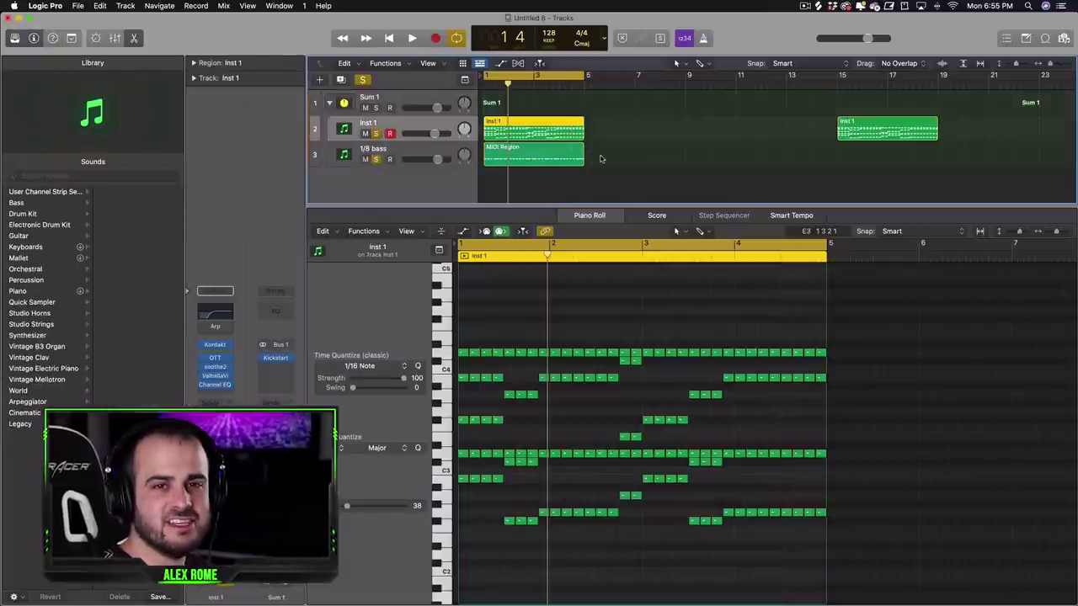
{"action": "key", "text": "space"}
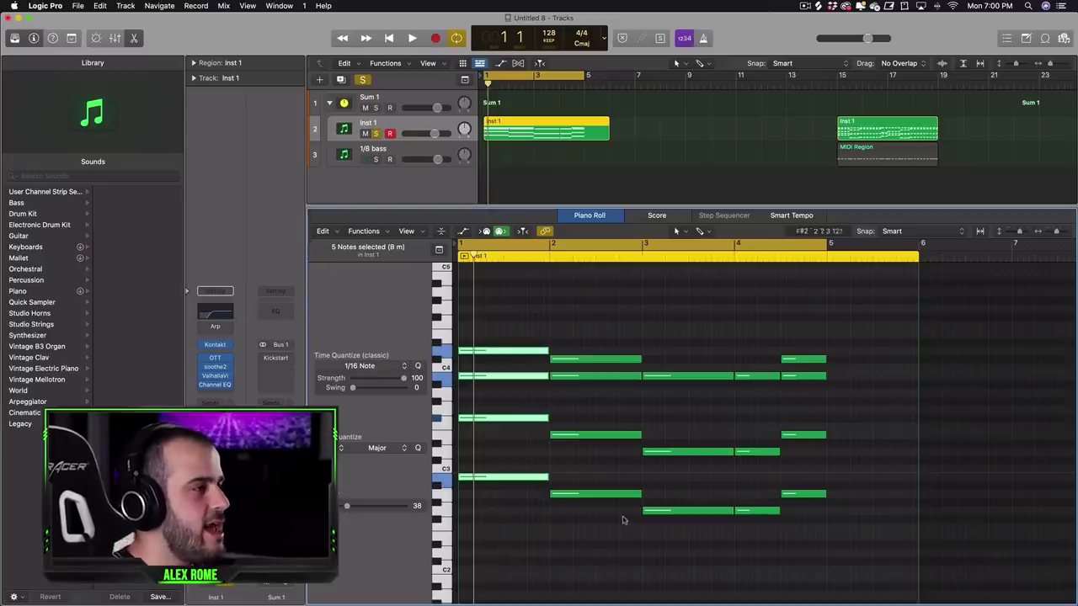
Step: Play the sustained chords from bar 1 and transpose all of their notes down one octave
{"action": "left_click", "coordinate": [623, 522]}
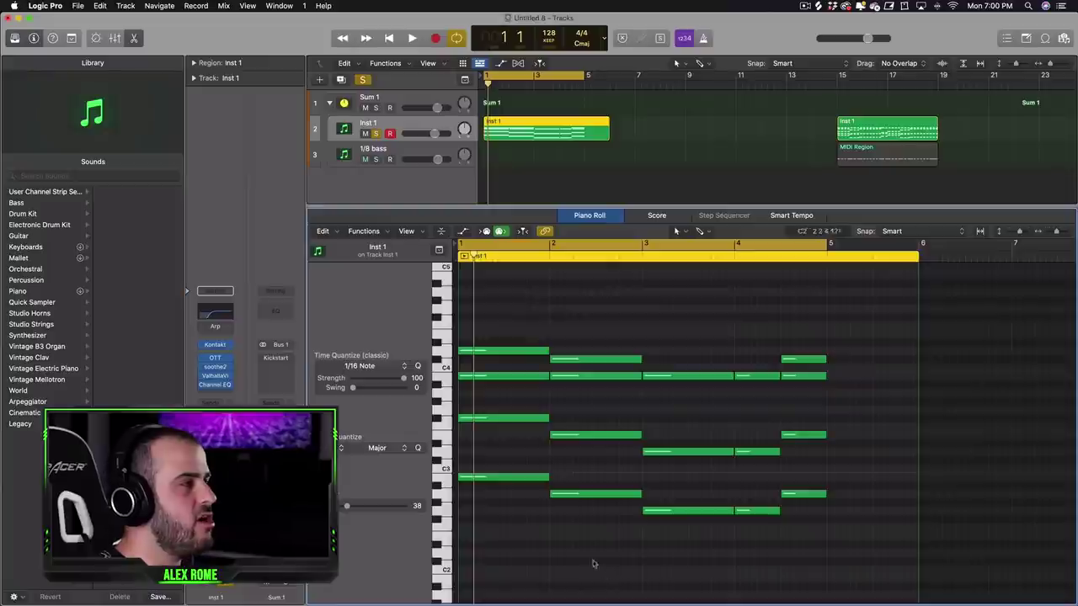
{"action": "left_click_drag", "start_coordinate": [473, 256], "coordinate": [443, 260]}
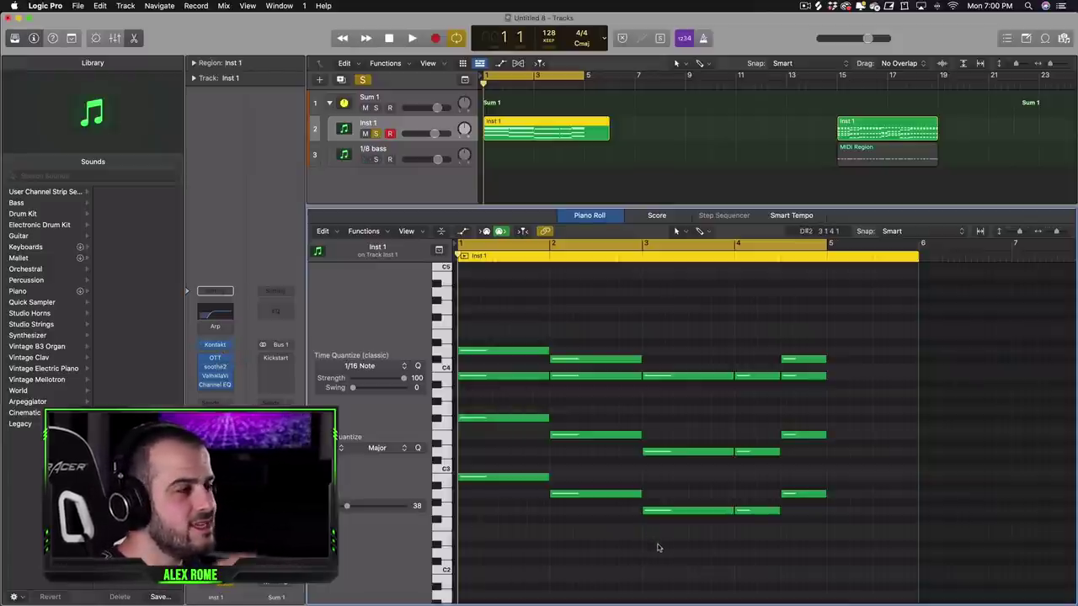
{"action": "key", "text": "space"}
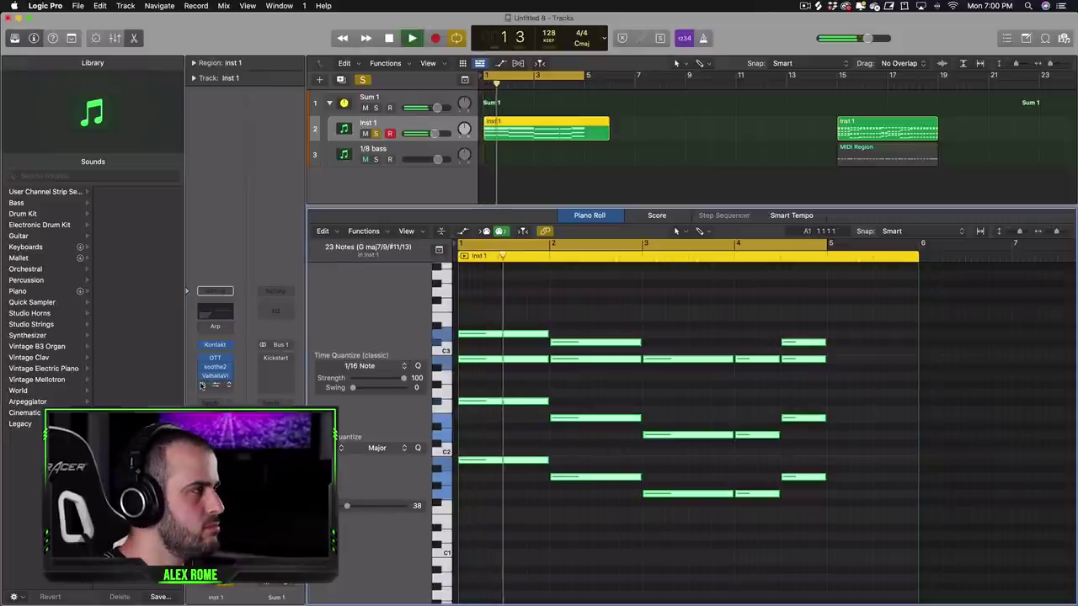
Step: Lower the low-cut frequency in the Inst 1 Channel EQ to about 119 Hz and close the EQ
{"action": "left_click", "coordinate": [211, 385]}
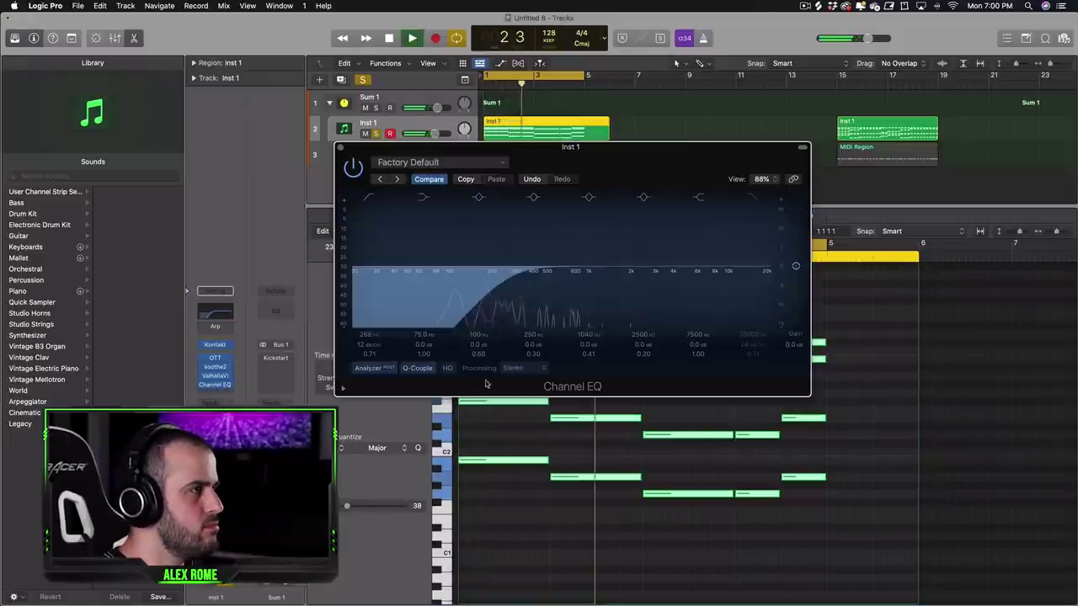
{"action": "left_click_drag", "start_coordinate": [424, 301], "coordinate": [409, 298]}
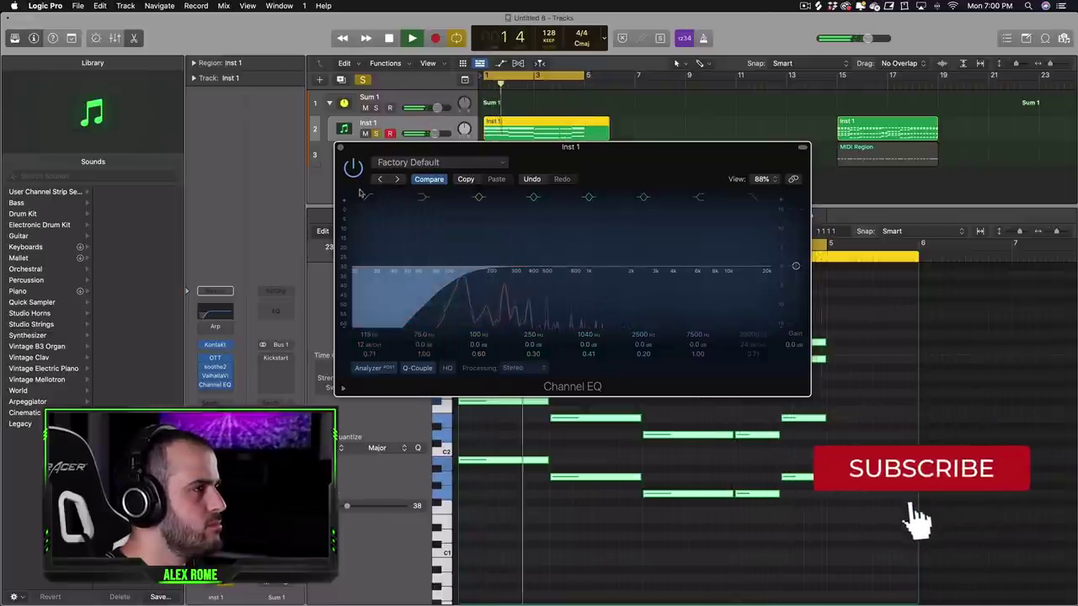
{"action": "left_click", "coordinate": [340, 148]}
Step: Shorten the sustained bar 1 chord to three sixteenth notes in length
{"action": "left_click_drag", "start_coordinate": [570, 503], "coordinate": [590, 286]}
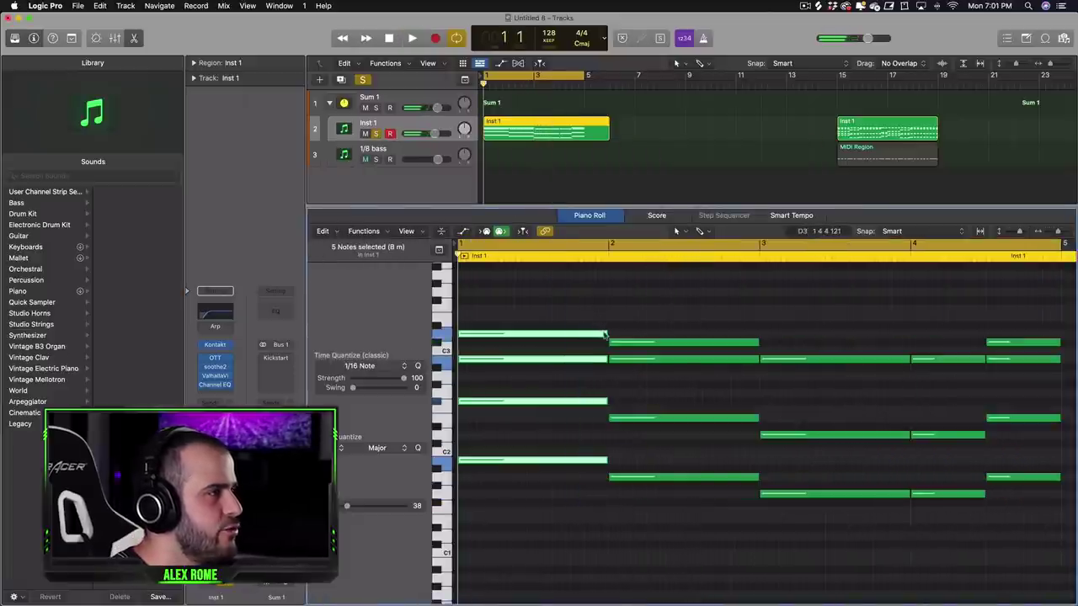
{"action": "left_click_drag", "start_coordinate": [605, 334], "coordinate": [480, 346]}
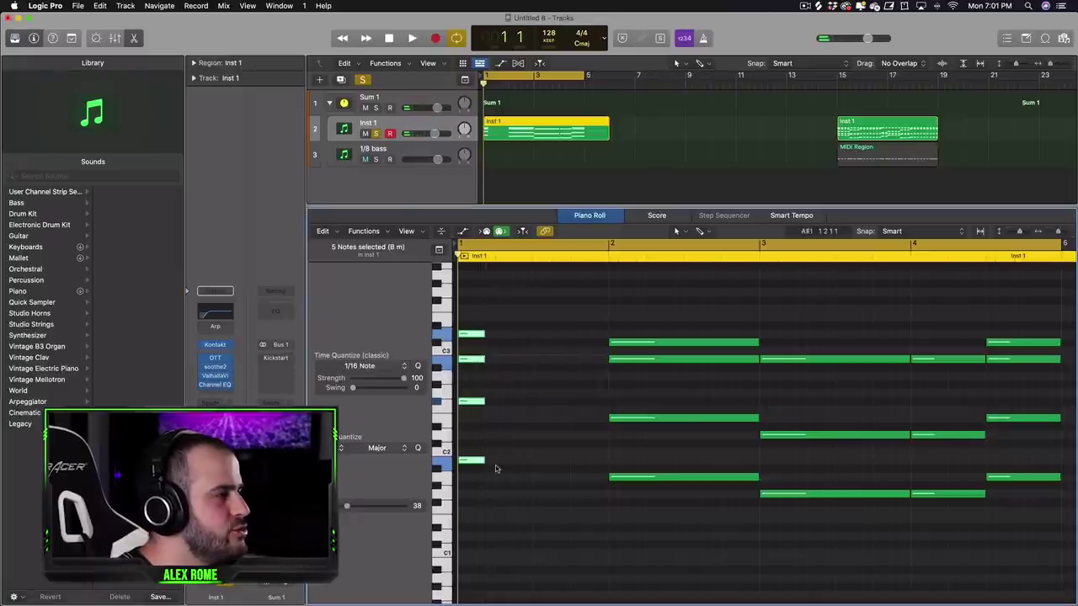
{"action": "left_click_drag", "start_coordinate": [484, 462], "coordinate": [494, 460]}
{"action": "left_click", "coordinate": [493, 252]}
{"action": "left_click_drag", "start_coordinate": [494, 253], "coordinate": [460, 268]}
{"action": "left_click_drag", "start_coordinate": [493, 334], "coordinate": [485, 341]}
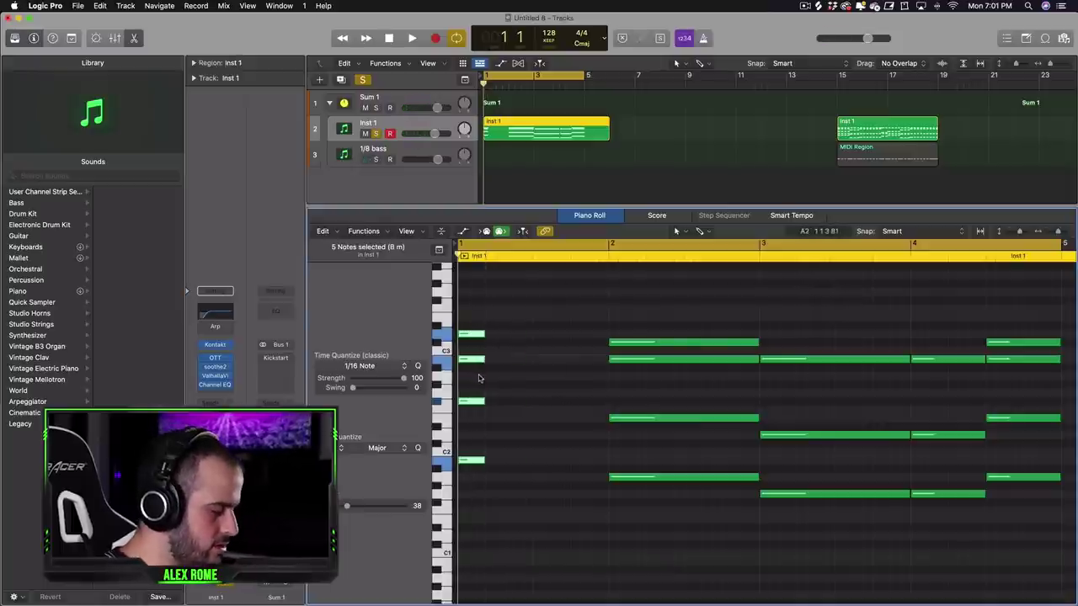
Step: Repeat the shortened chord twice back to back and trim the third stab to an eighth note
{"action": "key", "text": "super+r"}
{"action": "left_click_drag", "start_coordinate": [508, 335], "coordinate": [499, 337]}
{"action": "key", "text": "space"}
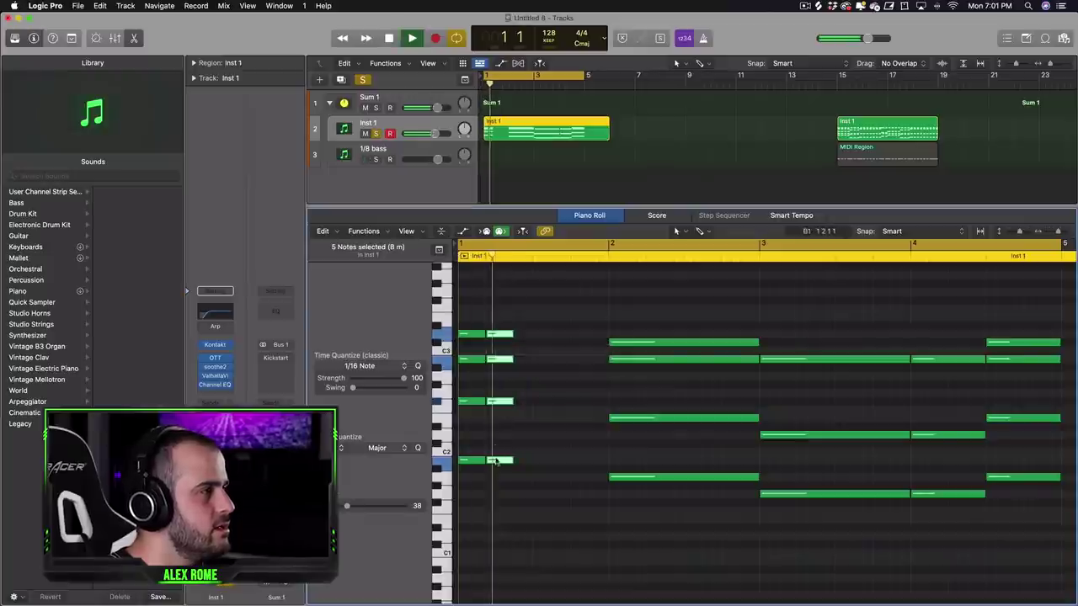
{"action": "key", "text": "space"}
{"action": "key", "text": "super+r"}
{"action": "left_click_drag", "start_coordinate": [575, 335], "coordinate": [528, 335]}
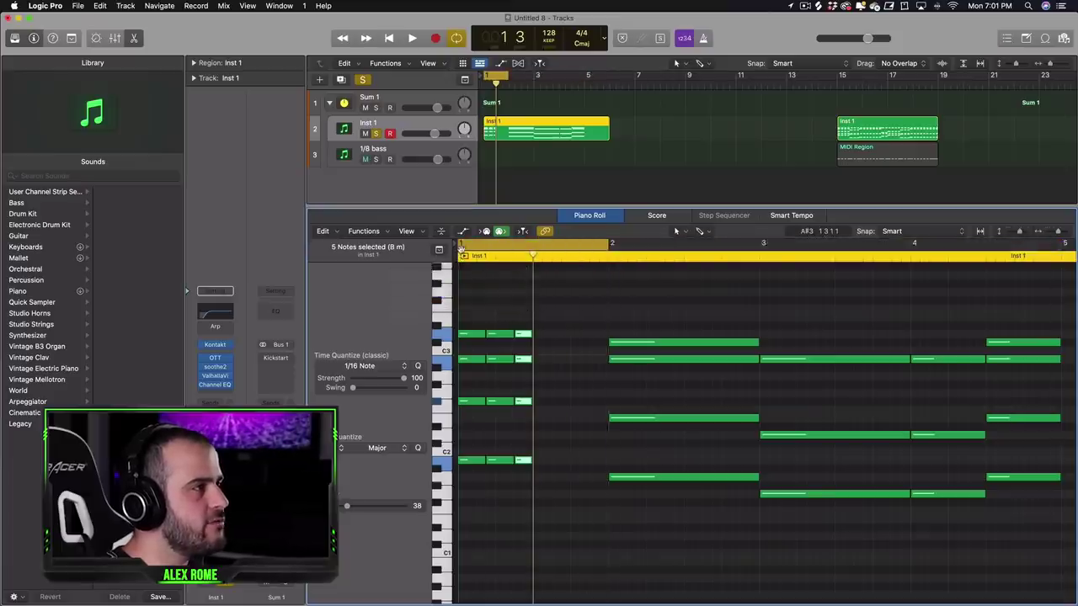
Step: Copy the three-stab pattern into the second half of bar 1 and play the bar
{"action": "left_click_drag", "start_coordinate": [562, 504], "coordinate": [456, 308]}
{"action": "key", "text": "super+c"}
{"action": "key", "text": "super+v"}
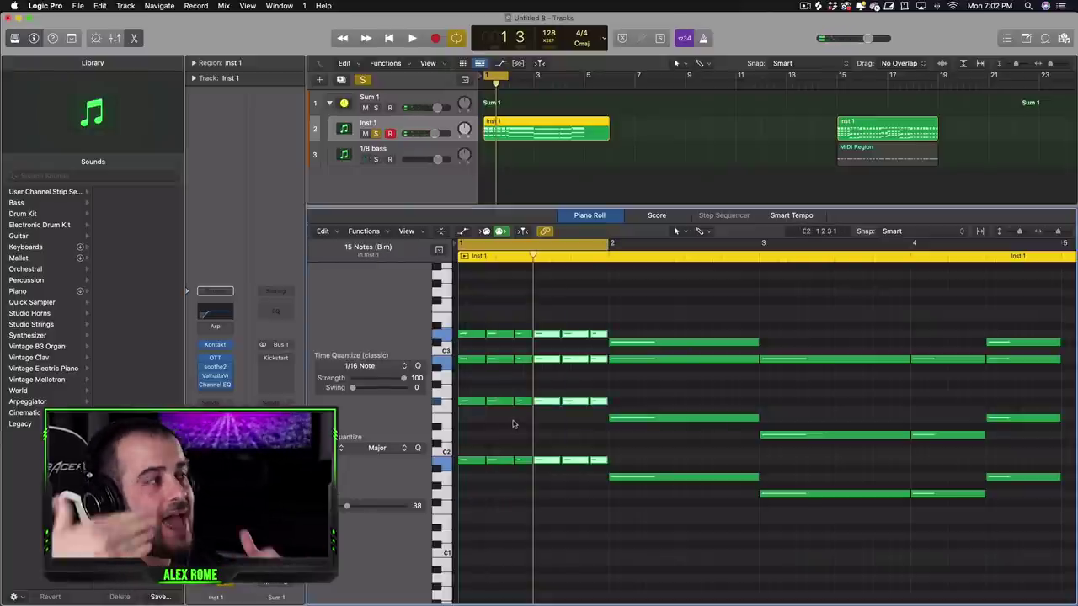
{"action": "key", "text": "space"}
{"action": "key", "text": "space"}
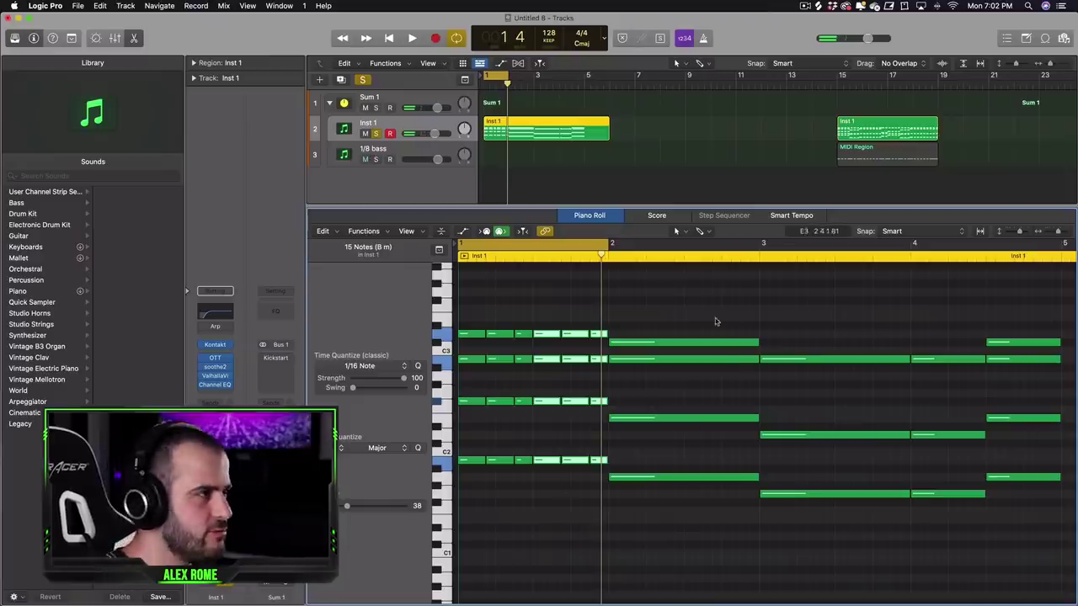
Step: Chop the bar 2 chord into the same 3-3-2 sixteenth stab pattern and repeat it to fill the bar
{"action": "left_click_drag", "start_coordinate": [709, 322], "coordinate": [685, 505]}
{"action": "left_click_drag", "start_coordinate": [758, 475], "coordinate": [645, 483]}
{"action": "key", "text": "super+r"}
{"action": "key", "text": "super+r"}
{"action": "left_click_drag", "start_coordinate": [721, 481], "coordinate": [673, 481]}
{"action": "left_click_drag", "start_coordinate": [689, 480], "coordinate": [680, 483]}
{"action": "left_click_drag", "start_coordinate": [675, 329], "coordinate": [619, 589]}
{"action": "key", "text": "super+r"}
Step: Chop the bar 3 chord into the 3-3-2 stab pattern and repeat it to fill the bar
{"action": "scroll", "coordinate": [724, 404], "scroll_direction": "right", "scroll_amount": 3}
{"action": "left_click_drag", "start_coordinate": [728, 276], "coordinate": [762, 601]}
{"action": "scroll", "coordinate": [832, 455], "scroll_direction": "up", "scroll_amount": 2}
{"action": "left_click_drag", "start_coordinate": [834, 468], "coordinate": [731, 471]}
{"action": "key", "text": "super+r"}
{"action": "left_click_drag", "start_coordinate": [805, 335], "coordinate": [758, 337]}
{"action": "key", "text": "super+r"}
Step: Chop both half-bar chords in bar 4 into the 3-3-2 stab pattern
{"action": "left_click_drag", "start_coordinate": [888, 505], "coordinate": [893, 277]}
{"action": "left_click_drag", "start_coordinate": [910, 332], "coordinate": [863, 354]}
{"action": "key", "text": "super+r"}
{"action": "left_click_drag", "start_coordinate": [959, 329], "coordinate": [912, 333]}
{"action": "left_click_drag", "start_coordinate": [986, 450], "coordinate": [942, 460]}
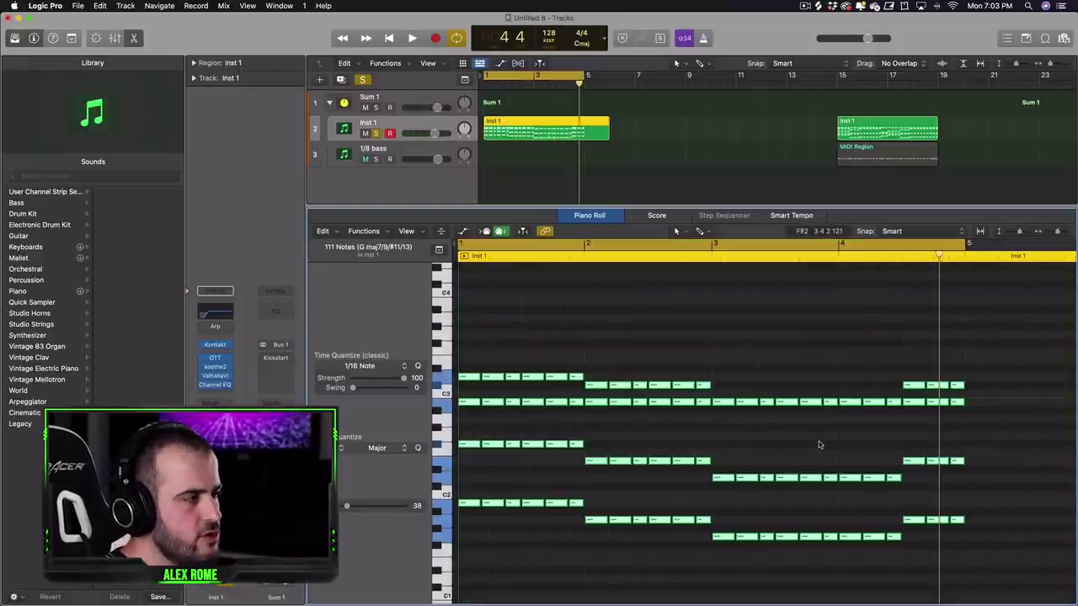
Step: Shorten all the selected chord stabs slightly so small gaps separate them
{"action": "left_click_drag", "start_coordinate": [1057, 231], "coordinate": [1060, 231]}
{"action": "scroll", "coordinate": [793, 450], "scroll_direction": "left", "scroll_amount": 3}
{"action": "scroll", "coordinate": [793, 449], "scroll_direction": "left", "scroll_amount": 5}
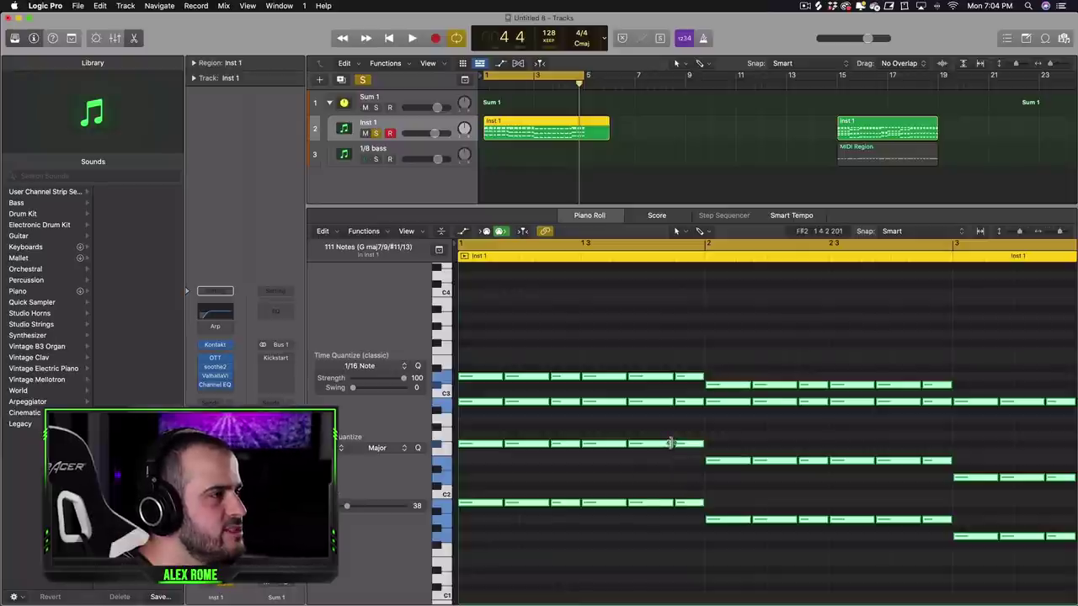
{"action": "left_click_drag", "start_coordinate": [671, 443], "coordinate": [668, 443]}
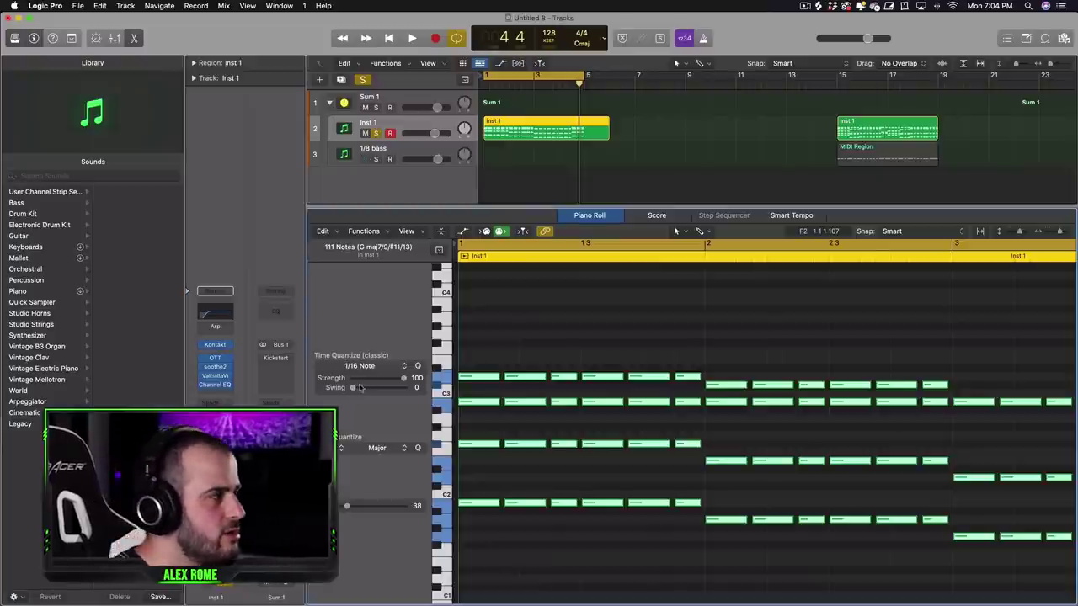
Step: Set the 1/16 Note time quantize swing to 32 for all stabs and play the loop
{"action": "left_click_drag", "start_coordinate": [353, 388], "coordinate": [380, 388]}
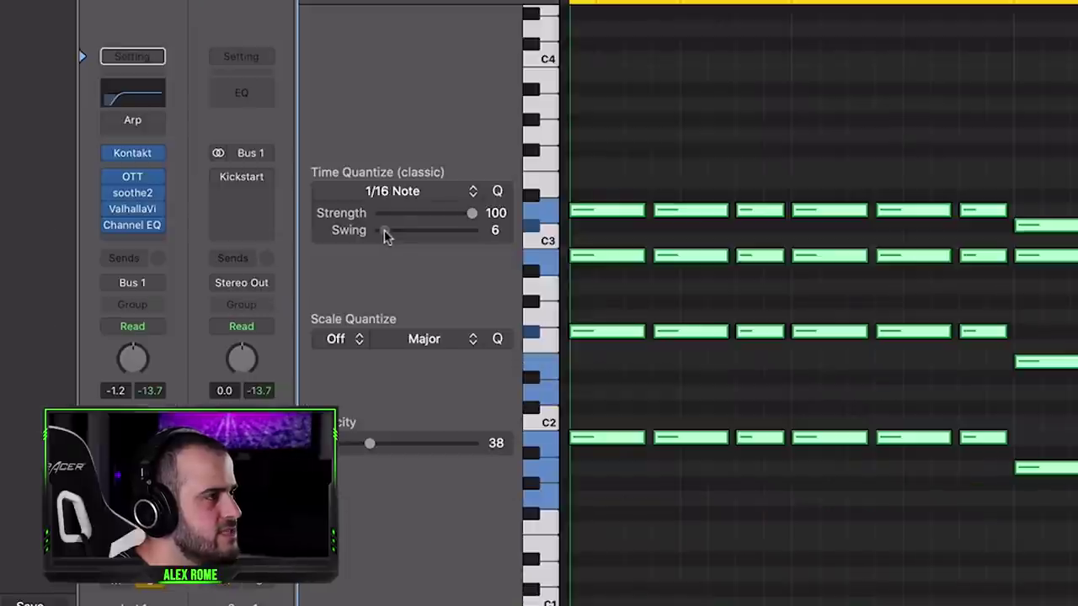
{"action": "mouse_move", "coordinate": [430, 231]}
{"action": "left_mouse_down"}
{"action": "mouse_move", "coordinate": [438, 233]}
{"action": "mouse_move", "coordinate": [409, 232]}
{"action": "left_mouse_up"}
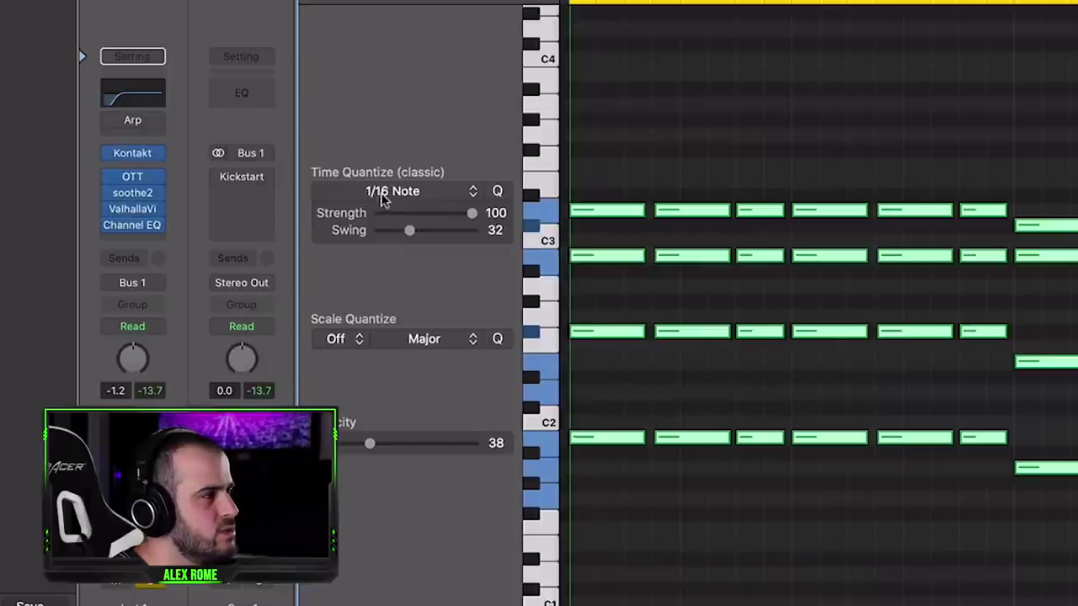
{"action": "key", "text": "space"}
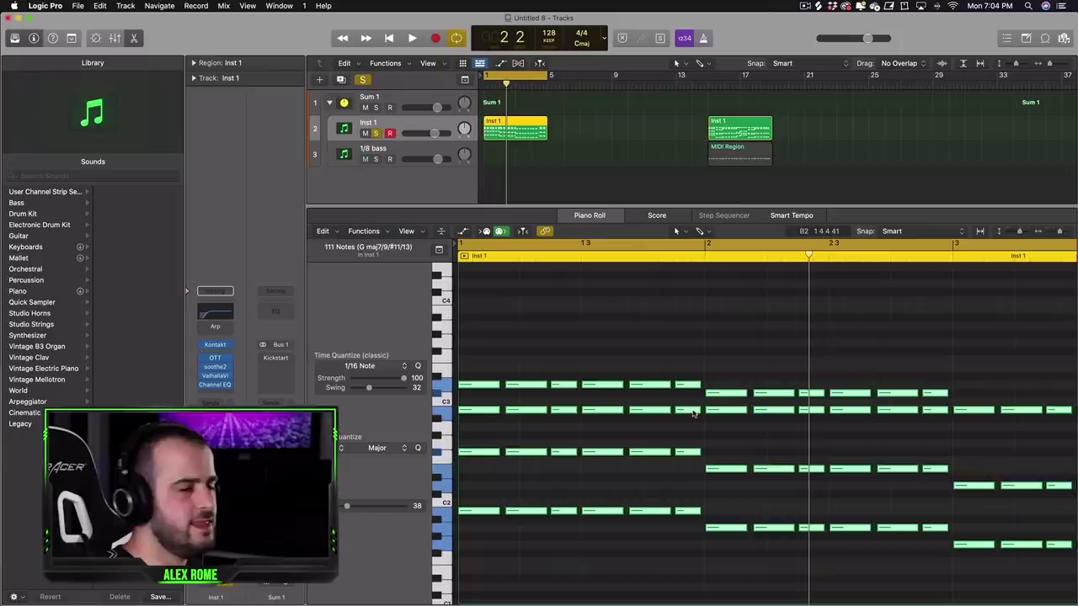
{"action": "left_click_drag", "start_coordinate": [1060, 232], "coordinate": [1056, 232]}
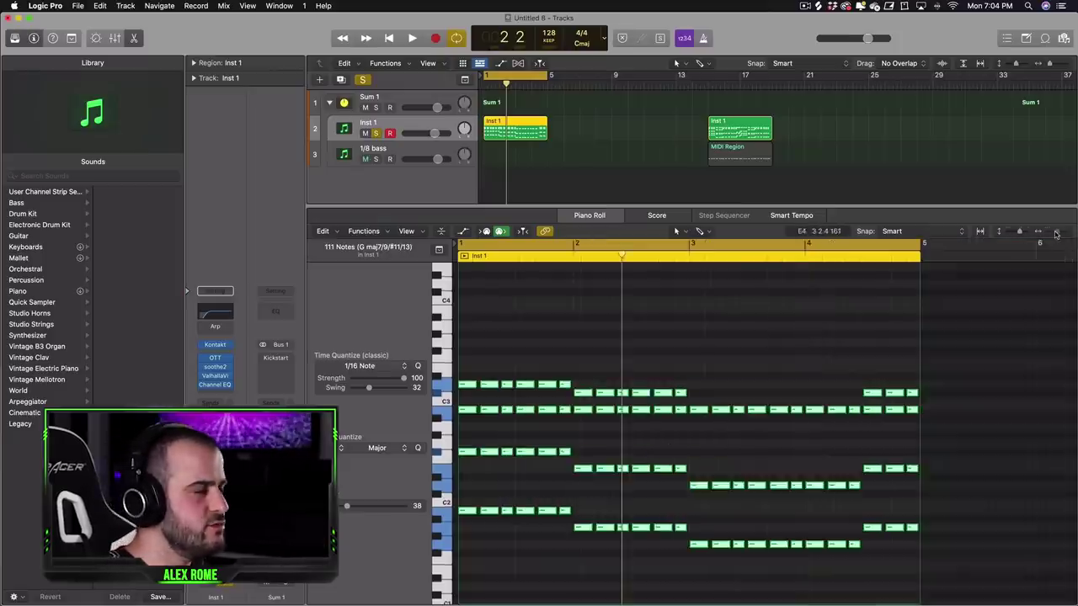
{"action": "key", "text": "space"}
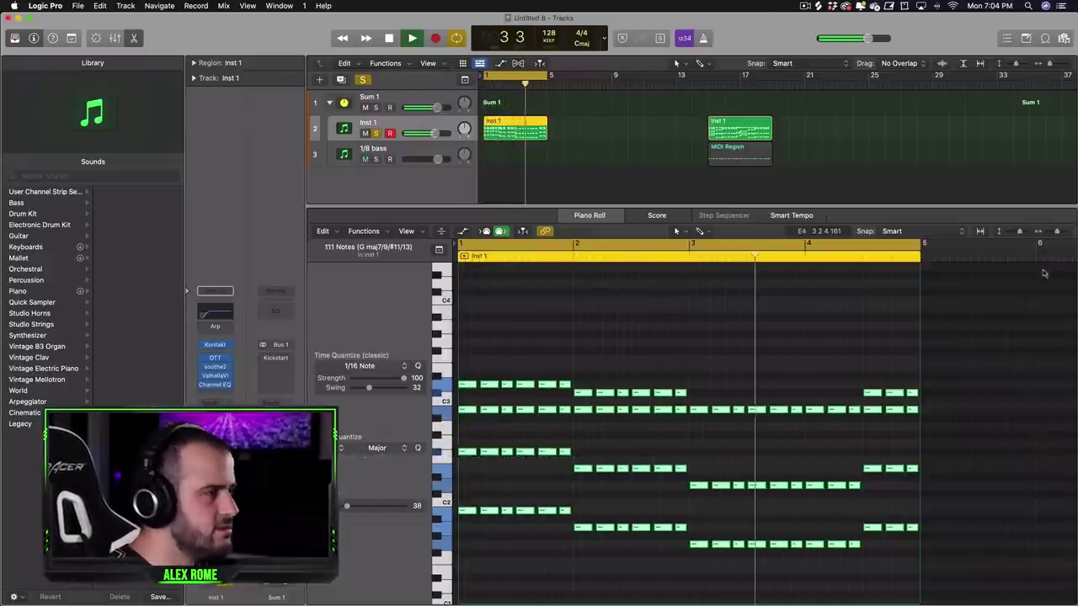
{"action": "left_click", "coordinate": [996, 407]}
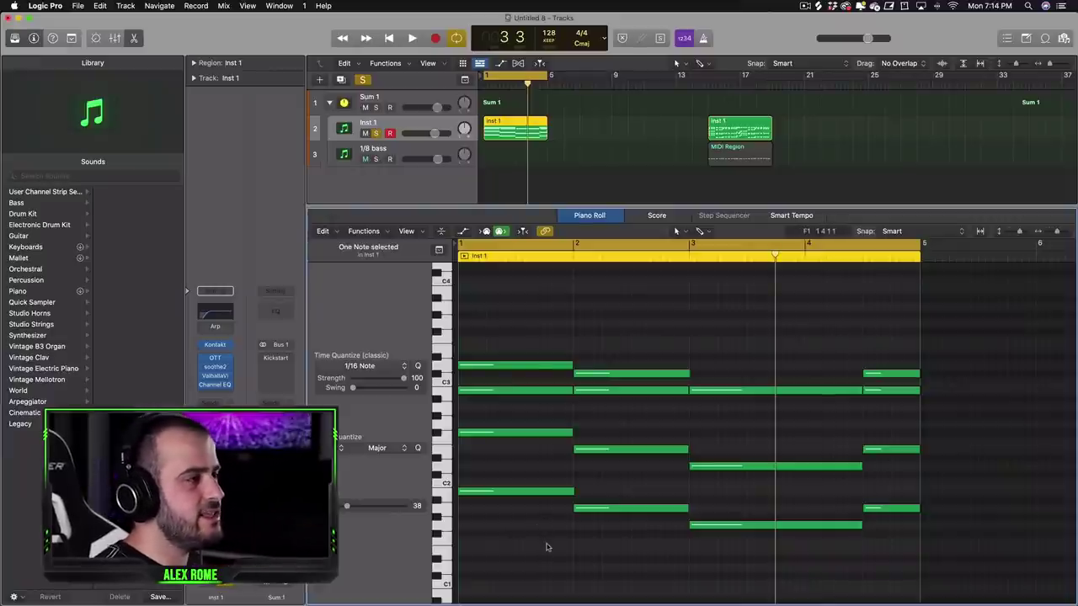
Step: Play the new sustained chords, then shorten the bar 1 chord to slightly under three sixteenth notes
{"action": "key", "text": "space"}
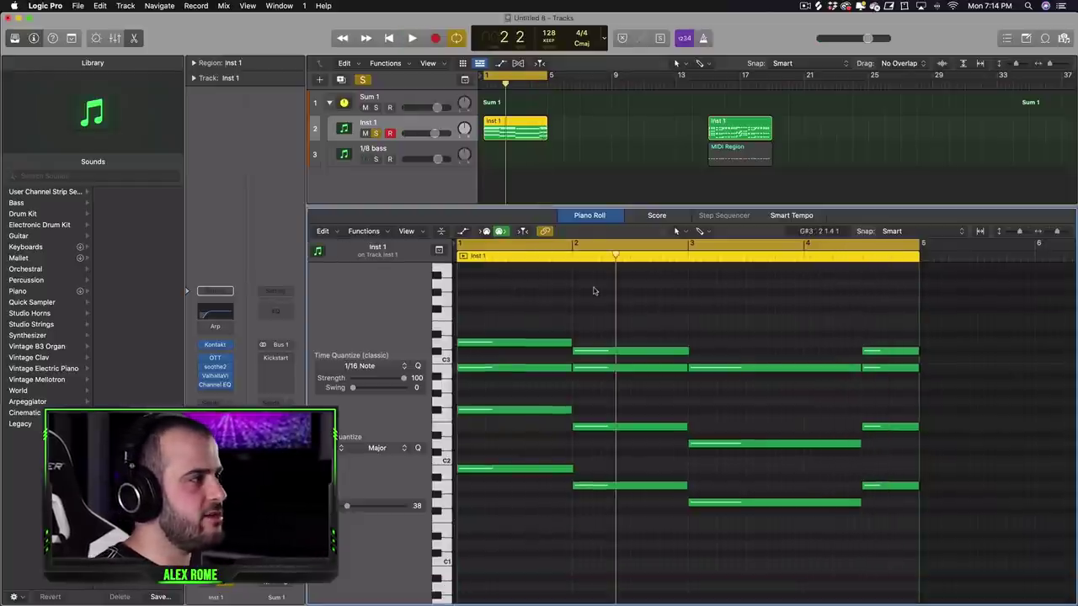
{"action": "left_click_drag", "start_coordinate": [523, 315], "coordinate": [483, 477]}
{"action": "left_click_drag", "start_coordinate": [616, 257], "coordinate": [485, 276]}
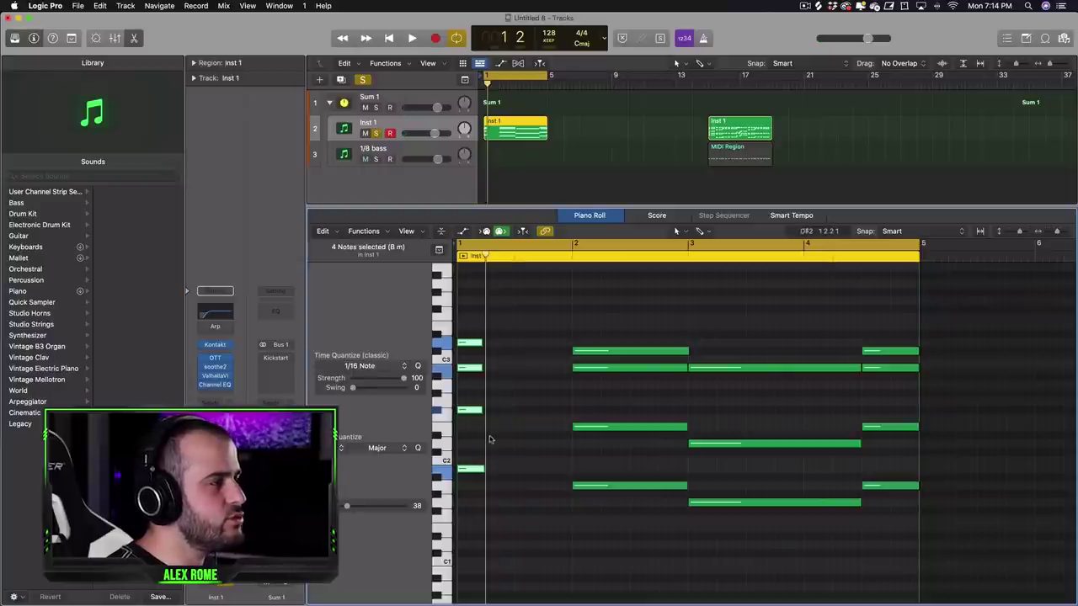
{"action": "left_click_drag", "start_coordinate": [484, 471], "coordinate": [478, 472]}
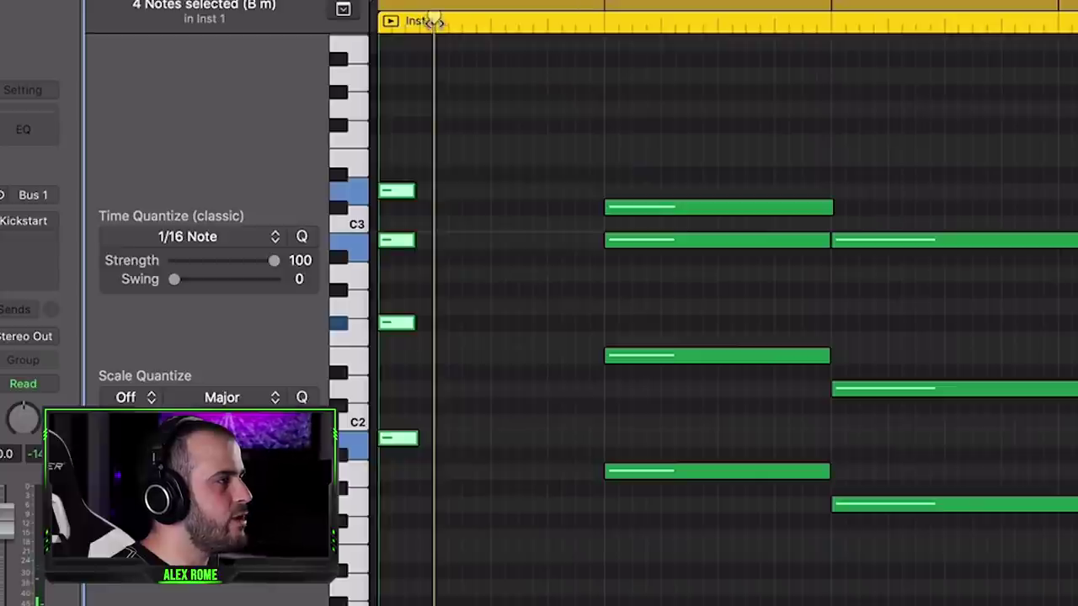
{"action": "left_click_drag", "start_coordinate": [433, 21], "coordinate": [419, 22]}
Step: Repeat the shortened bar 1 chord three times, spacing the four stabs three sixteenth notes apart
{"action": "left_click_drag", "start_coordinate": [446, 481], "coordinate": [390, 168]}
{"action": "key", "text": "super+r"}
{"action": "left_click_drag", "start_coordinate": [451, 443], "coordinate": [441, 443]}
{"action": "key", "text": "super+r"}
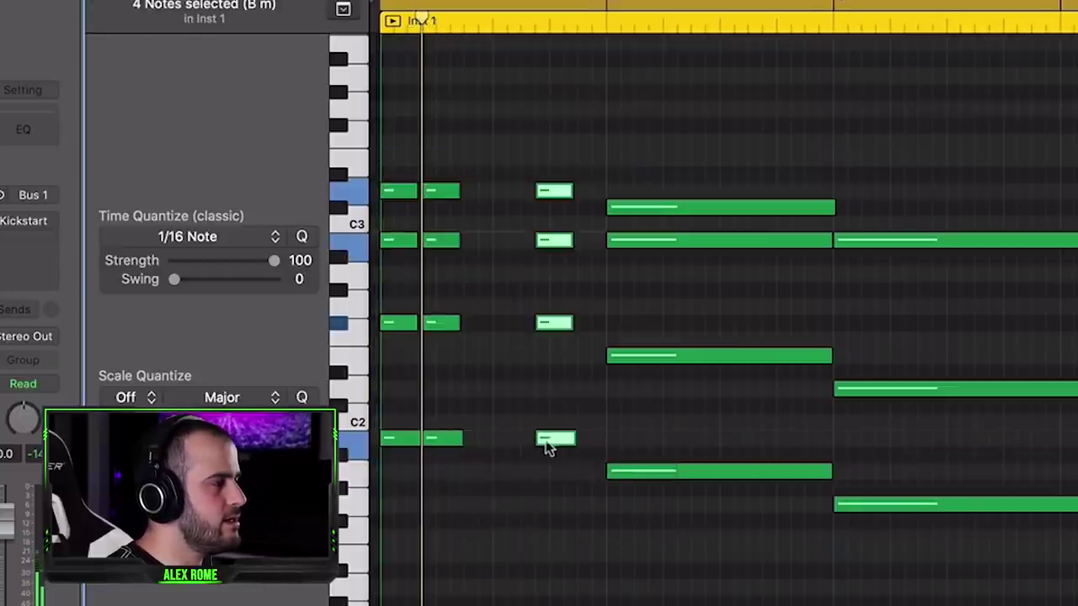
{"action": "left_click_drag", "start_coordinate": [544, 442], "coordinate": [481, 444]}
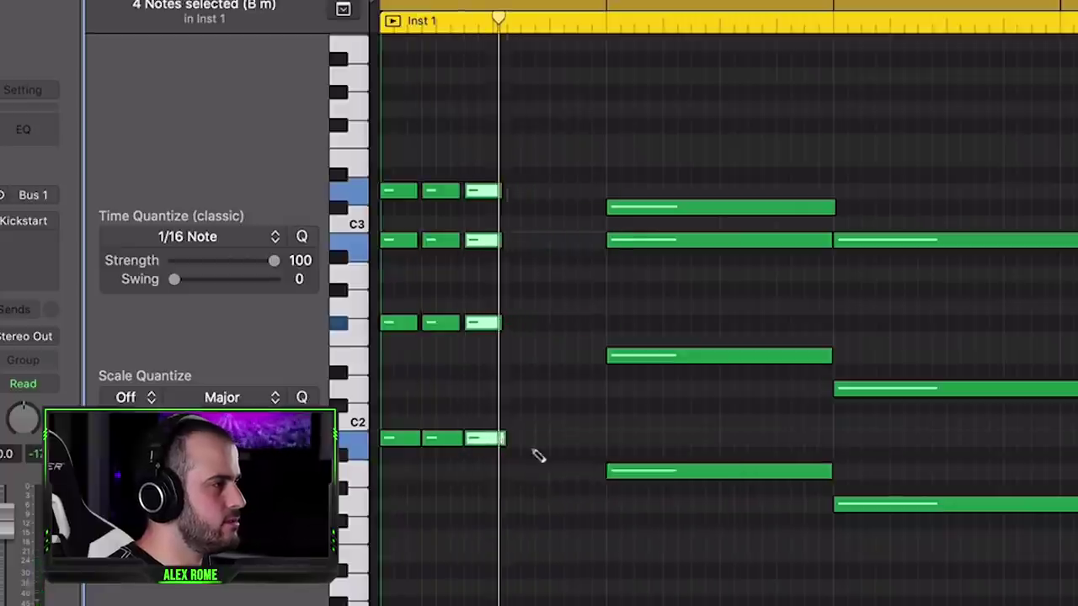
{"action": "key", "text": "super+r"}
{"action": "left_click_drag", "start_coordinate": [544, 442], "coordinate": [531, 441]}
{"action": "left_click_drag", "start_coordinate": [557, 469], "coordinate": [341, 161]}
{"action": "left_click", "coordinate": [578, 508]}
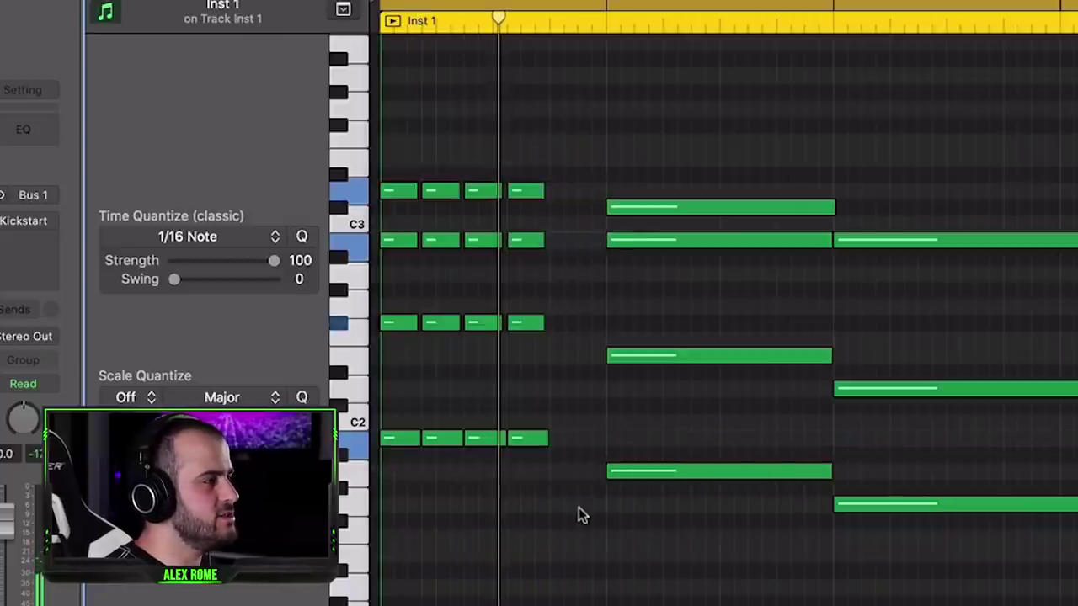
Step: Play the four stabs, then fill the end of bar 1 with two shorter chord stabs, each two sixteenth notes long
{"action": "key", "text": "space"}
{"action": "key", "text": "space"}
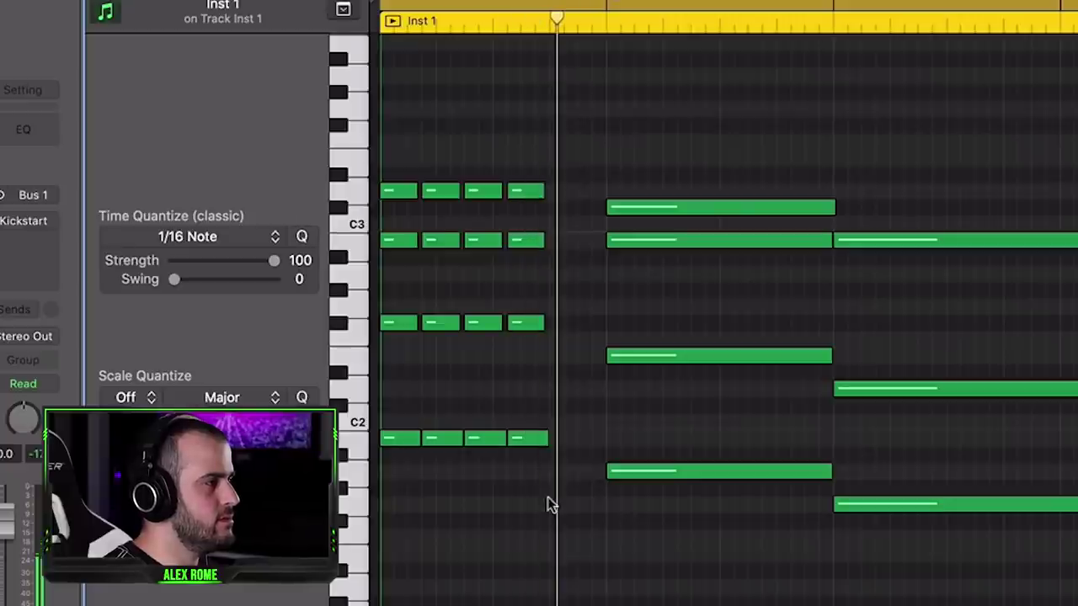
{"action": "left_click_drag", "start_coordinate": [549, 500], "coordinate": [528, 173]}
{"action": "key", "text": "super+r"}
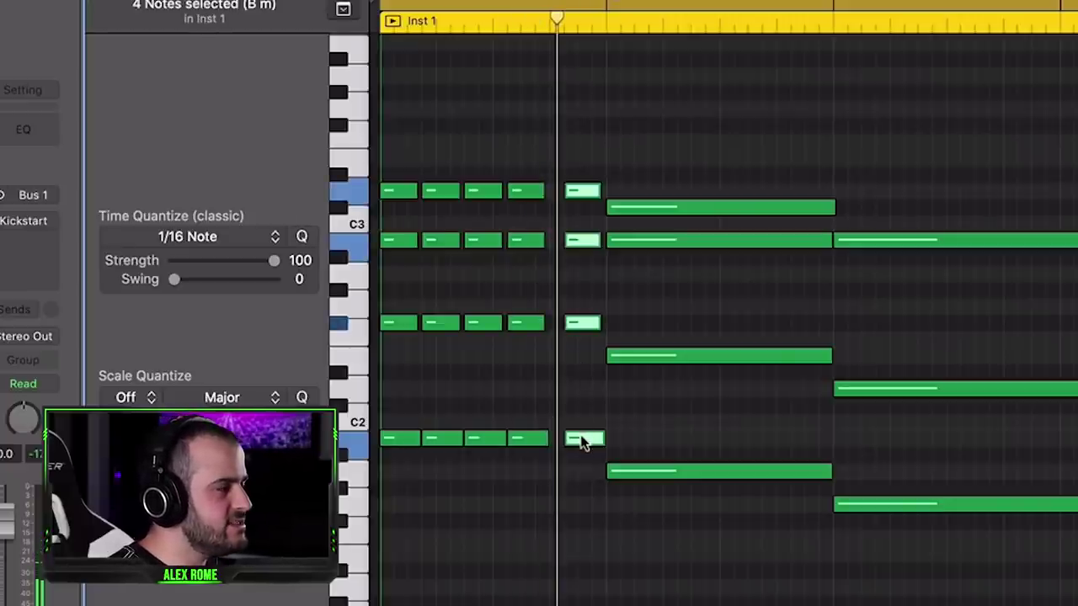
{"action": "mouse_move", "coordinate": [581, 443]}
{"action": "left_mouse_down"}
{"action": "mouse_move", "coordinate": [570, 442]}
{"action": "mouse_move", "coordinate": [590, 443]}
{"action": "left_mouse_up"}
{"action": "key", "text": "super+r"}
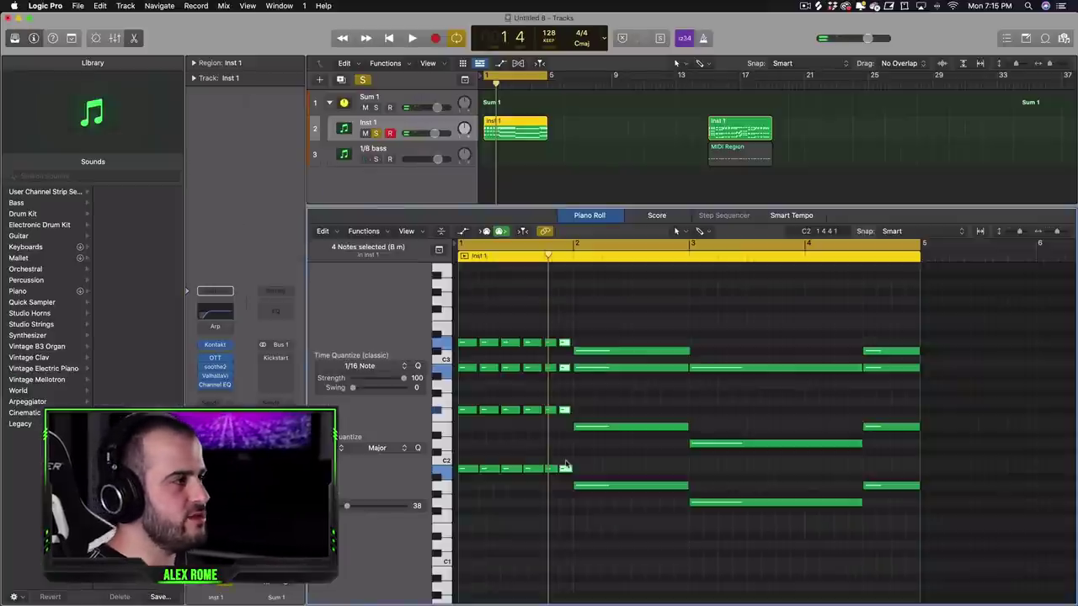
Step: Set the cycle range to bar 1 only and play the stab pattern
{"action": "key", "text": "c"}
{"action": "left_click_drag", "start_coordinate": [575, 244], "coordinate": [458, 244]}
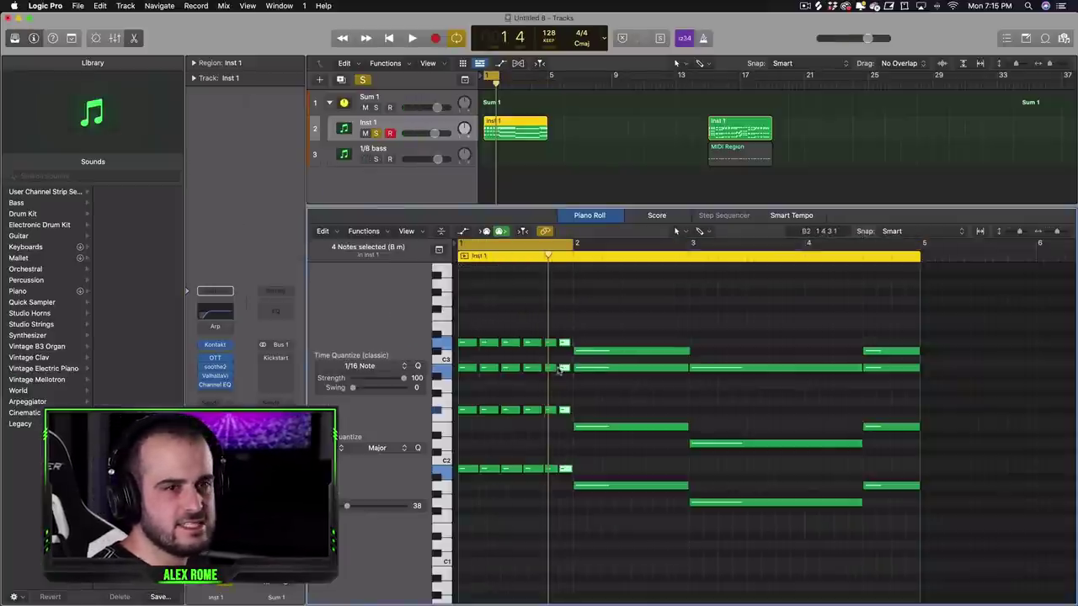
{"action": "key", "text": "space"}
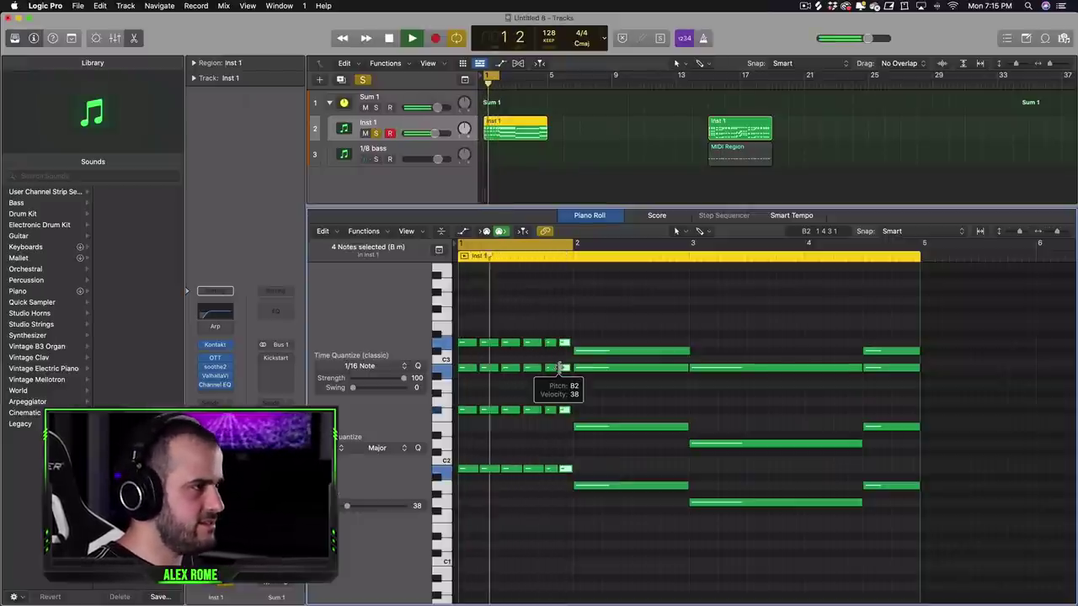
{"action": "key", "text": "space"}
Step: Shorten the bar 2 chord to three sixteenth notes and repeat it four times across the bar
{"action": "left_click_drag", "start_coordinate": [685, 487], "coordinate": [646, 489]}
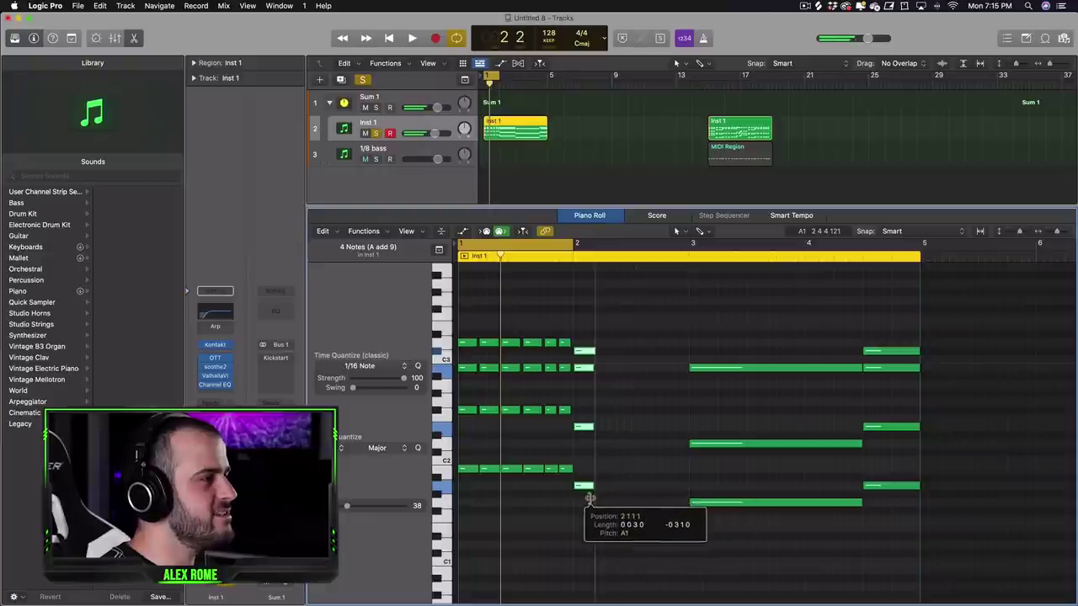
{"action": "key", "text": "super+r"}
{"action": "key", "text": "super+r"}
{"action": "key", "text": "super+r"}
{"action": "key", "text": "super+r"}
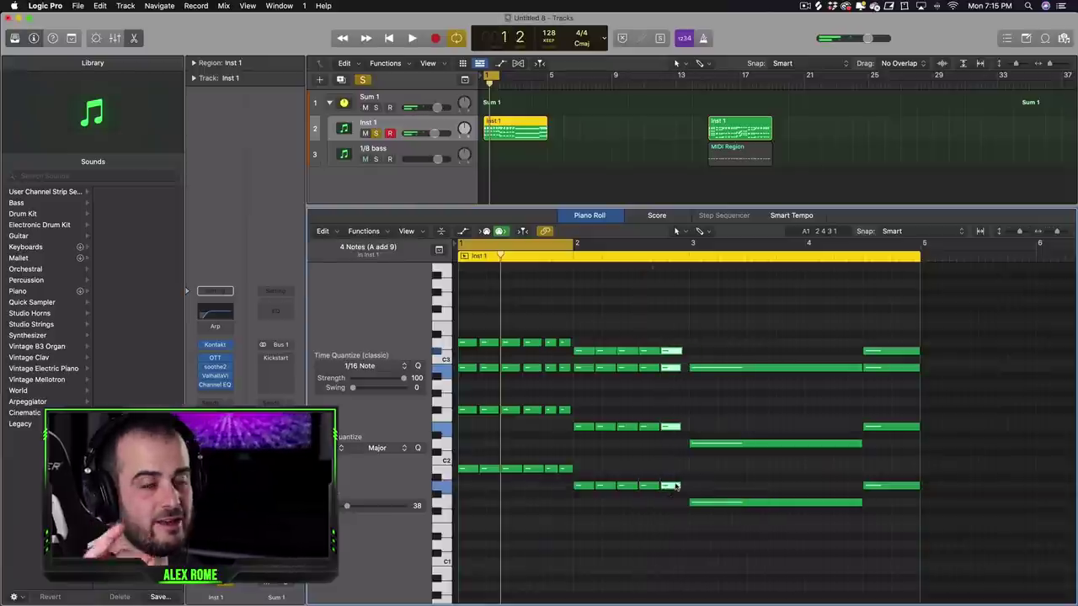
Step: Lengthen the last chord stab in bar 2 so it reaches the end of the bar
{"action": "left_click_drag", "start_coordinate": [681, 516], "coordinate": [579, 341]}
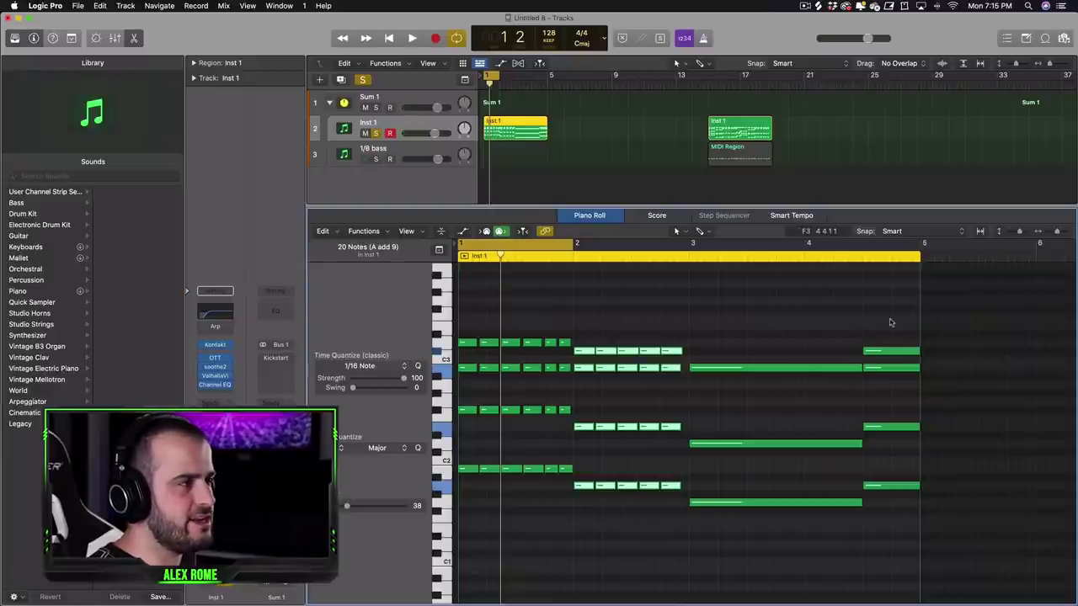
{"action": "left_click_drag", "start_coordinate": [891, 324], "coordinate": [889, 499]}
{"action": "left_click_drag", "start_coordinate": [679, 497], "coordinate": [686, 352]}
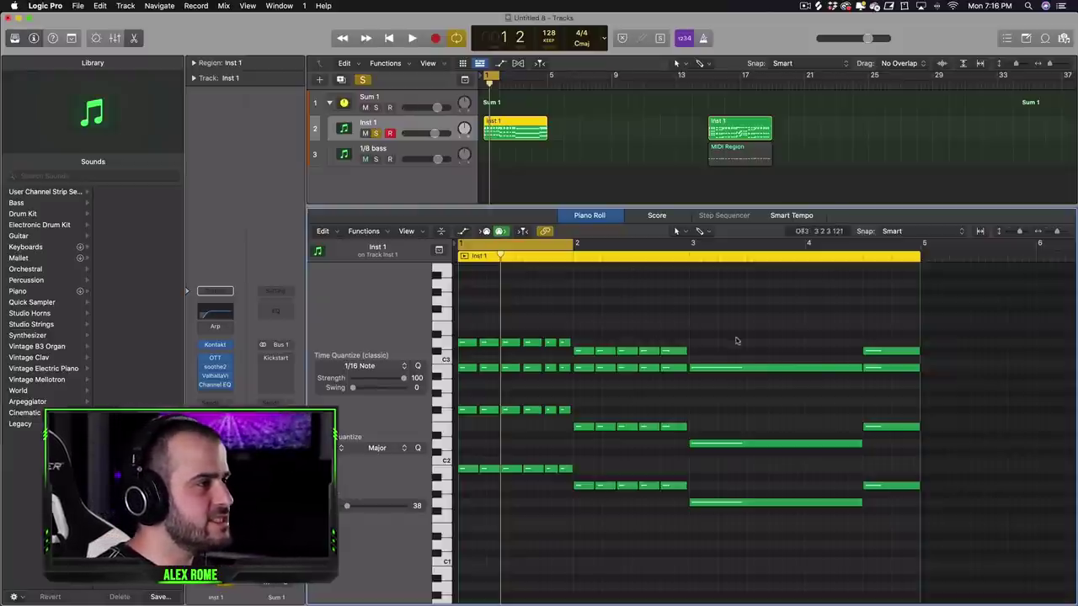
Step: Shorten the bar 3 chord to three sixteenth notes and build a row of repeated stabs from it across bar 3
{"action": "left_click_drag", "start_coordinate": [740, 373], "coordinate": [768, 566]}
{"action": "left_click_drag", "start_coordinate": [861, 502], "coordinate": [719, 504]}
{"action": "left_click_drag", "start_coordinate": [799, 504], "coordinate": [763, 507]}
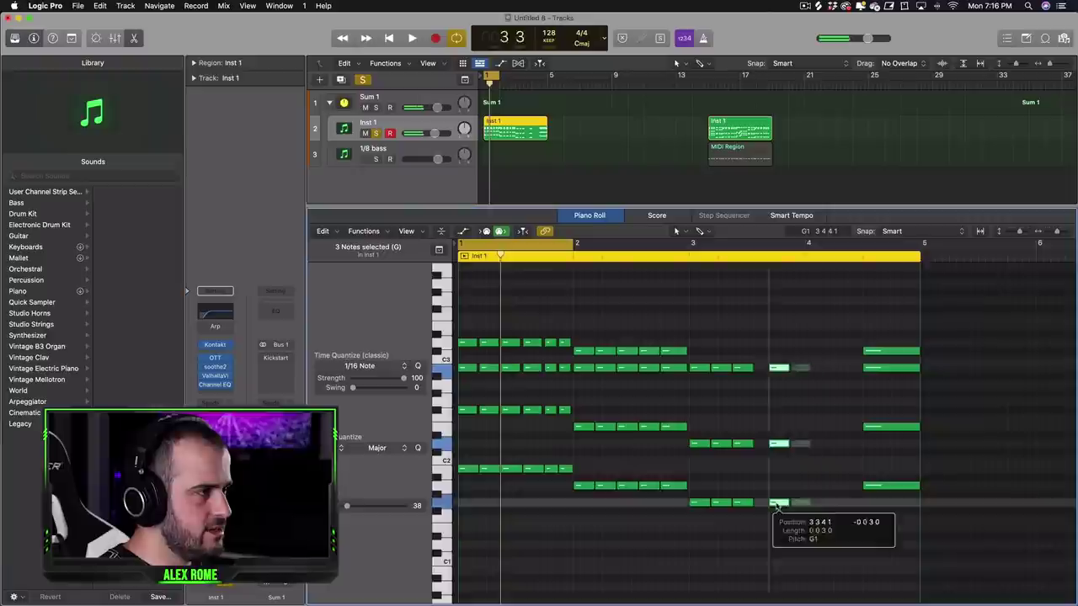
{"action": "mouse_move", "coordinate": [783, 503]}
{"action": "left_mouse_down"}
{"action": "mouse_move", "coordinate": [808, 503]}
{"action": "mouse_move", "coordinate": [794, 504]}
{"action": "left_mouse_up"}
Step: Copy the first three bar 3 stabs to the start of bar 4 and turn the final chord into two stabs
{"action": "left_click_drag", "start_coordinate": [686, 522], "coordinate": [752, 362]}
{"action": "left_click_drag", "start_coordinate": [740, 503], "coordinate": [855, 504]}
{"action": "left_click_drag", "start_coordinate": [918, 485], "coordinate": [891, 486]}
{"action": "left_click_drag", "start_coordinate": [887, 487], "coordinate": [910, 488]}
Step: Set the cycle range to bars 1 through 4 and adjust the region's end to bar 5
{"action": "left_click_drag", "start_coordinate": [572, 244], "coordinate": [921, 243]}
{"action": "left_click_drag", "start_coordinate": [471, 311], "coordinate": [930, 543]}
{"action": "right_click", "coordinate": [697, 503]}
{"action": "left_click", "coordinate": [746, 480]}
{"action": "left_click_drag", "start_coordinate": [943, 333], "coordinate": [917, 488]}
{"action": "left_click_drag", "start_coordinate": [562, 136], "coordinate": [547, 137]}
Step: Shorten all the chord stabs slightly together and set their 1/16 Note time quantize swing to 48
{"action": "left_click_drag", "start_coordinate": [474, 284], "coordinate": [1004, 562]}
{"action": "scroll", "coordinate": [674, 457], "scroll_direction": "up", "scroll_amount": 5}
{"action": "scroll", "coordinate": [671, 458], "scroll_direction": "down", "scroll_amount": 3}
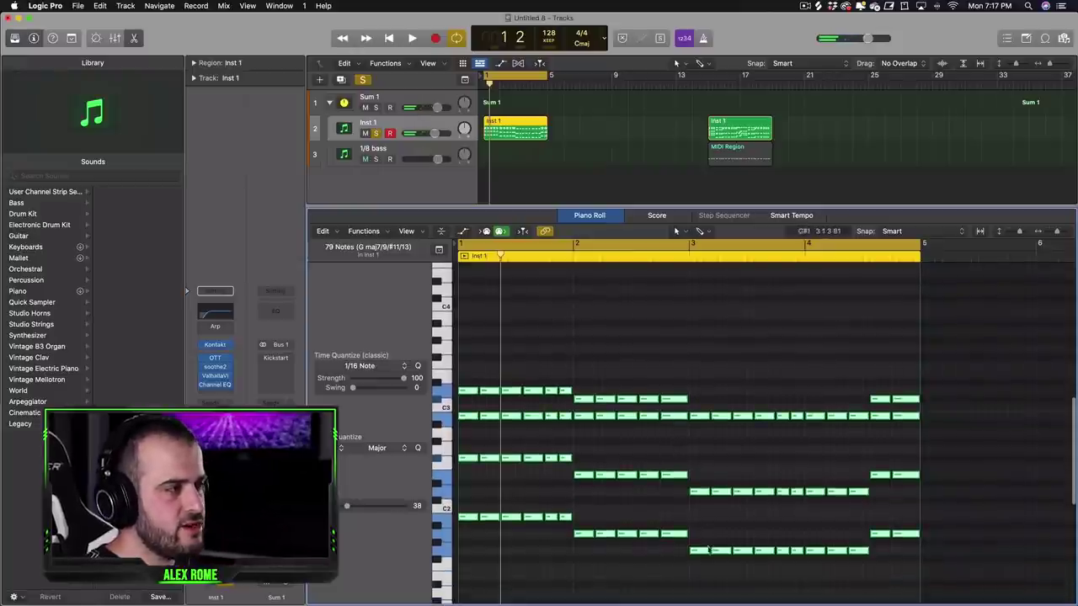
{"action": "left_click_drag", "start_coordinate": [687, 535], "coordinate": [683, 535]}
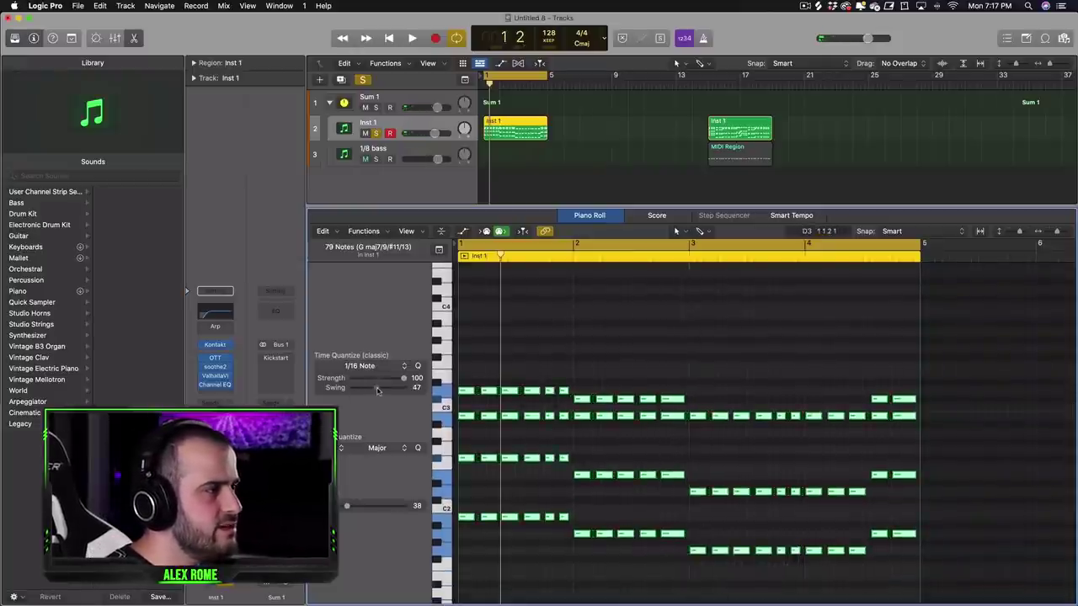
{"action": "left_click_drag", "start_coordinate": [377, 390], "coordinate": [380, 389]}
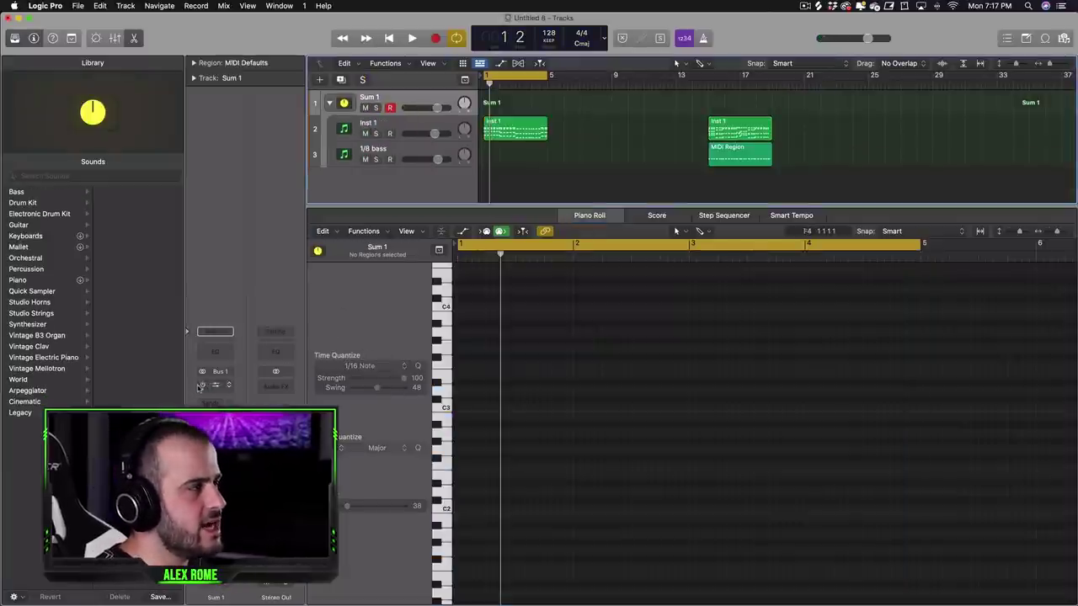
Step: Return to the Inst 1 track and play the four-bar stab pattern
{"action": "key", "text": "Down"}
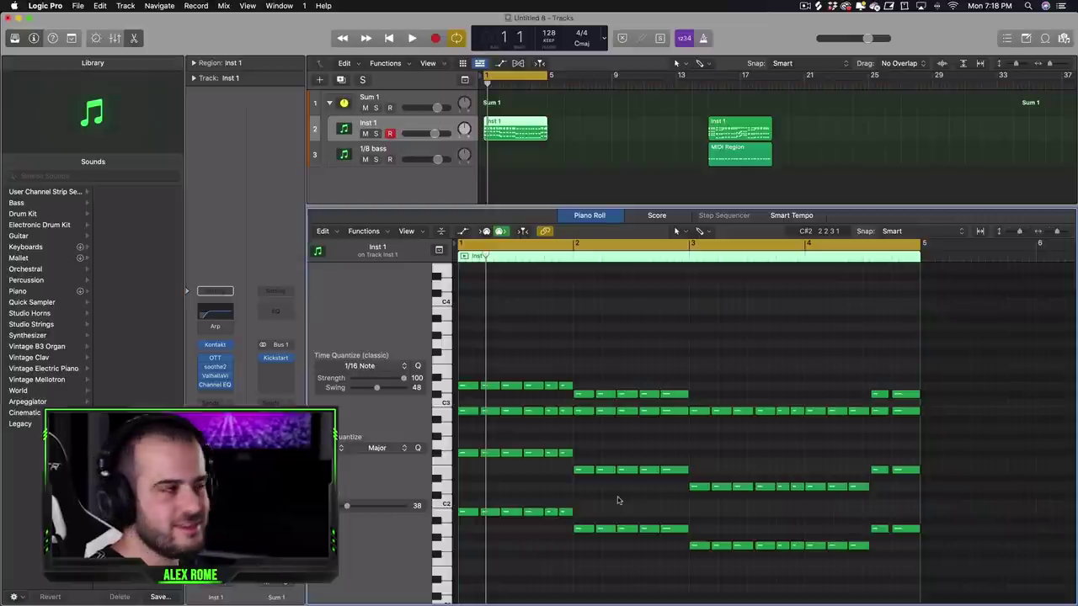
{"action": "key", "text": "space"}
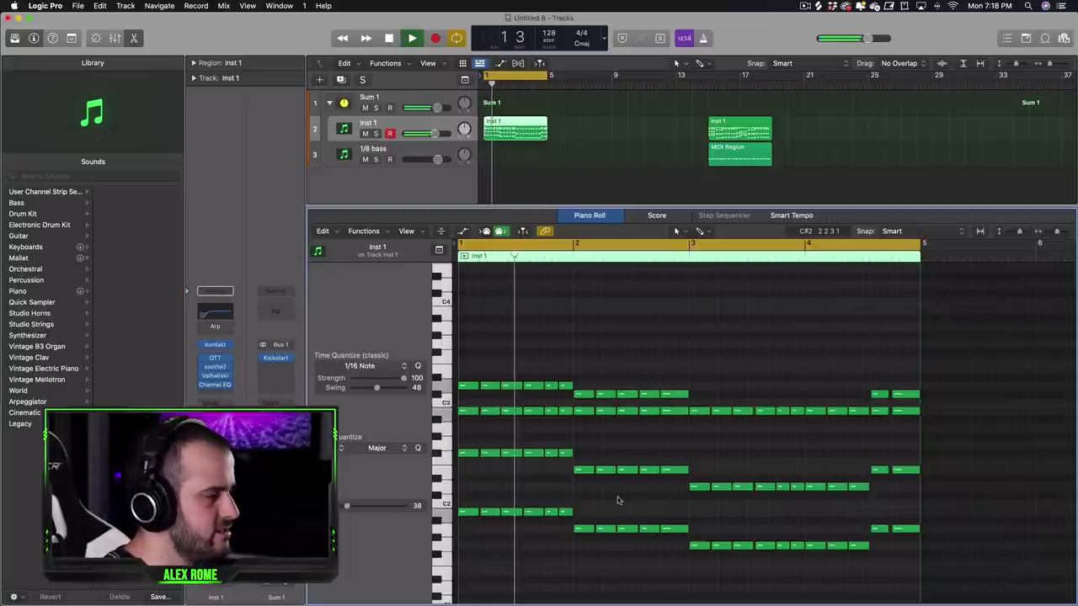